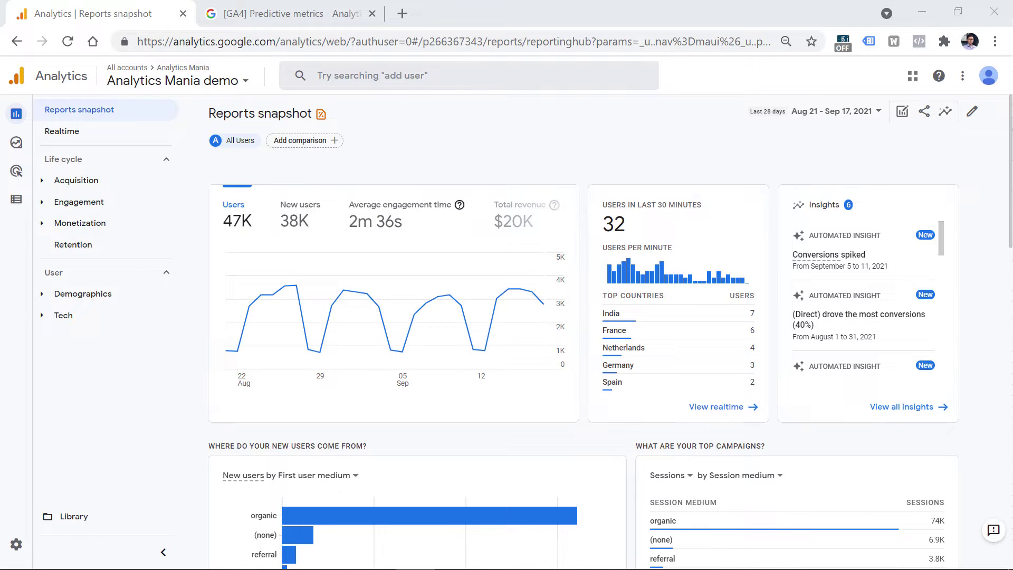
- Open the property's audience configuration and start building a custom audience from scratch
mouse_move(24, 201)
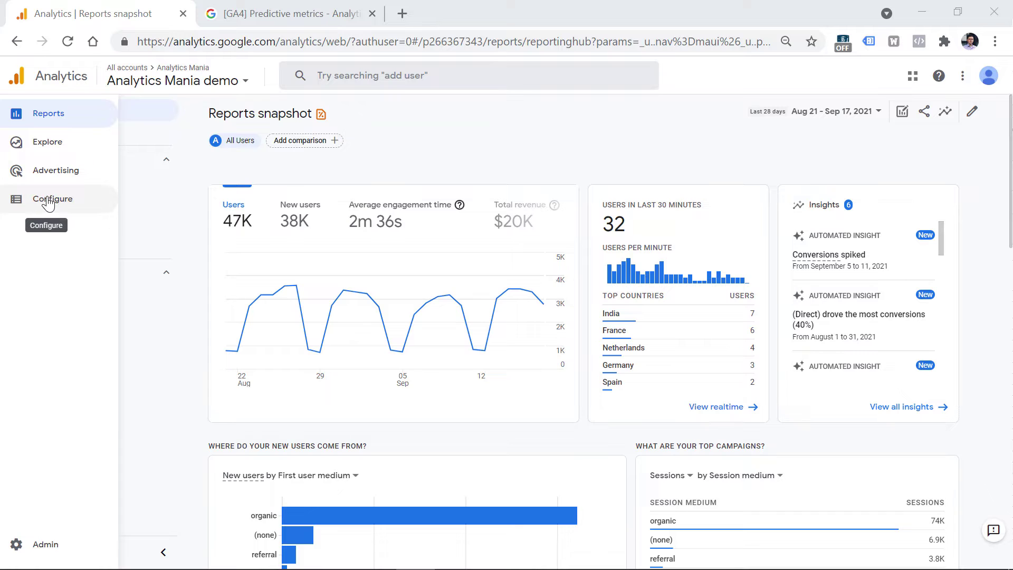
click(48, 204)
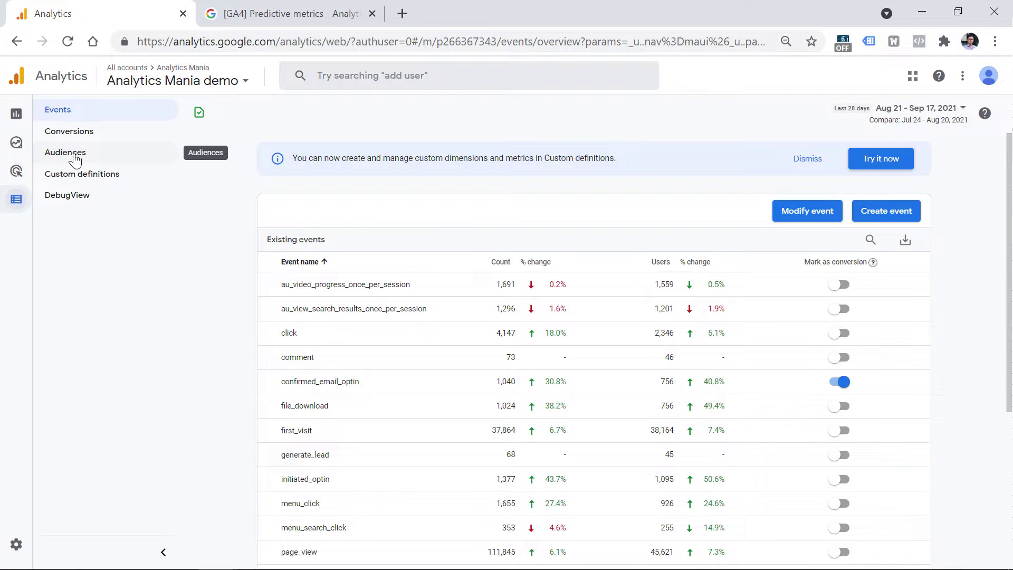
click(76, 155)
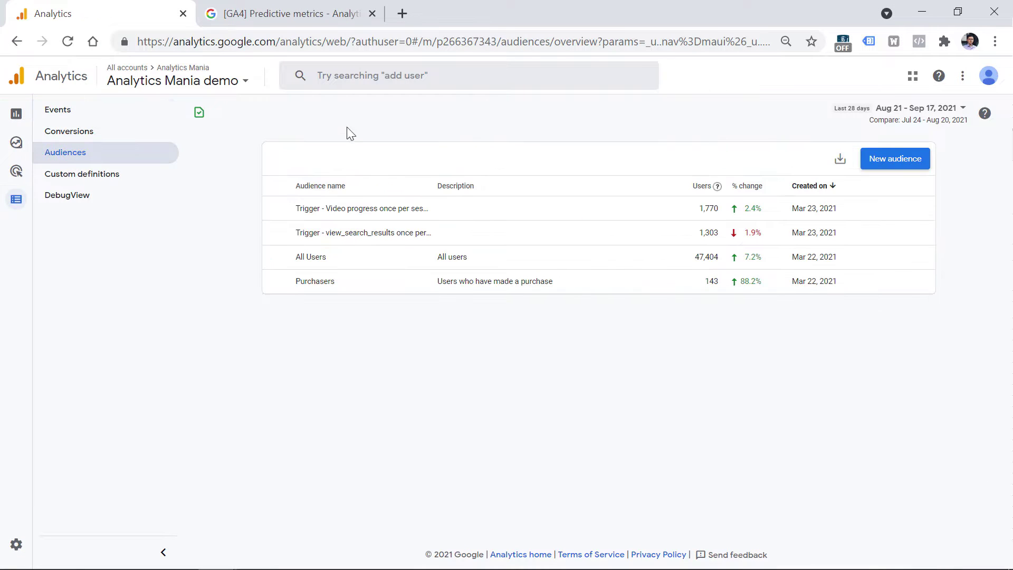
click(899, 168)
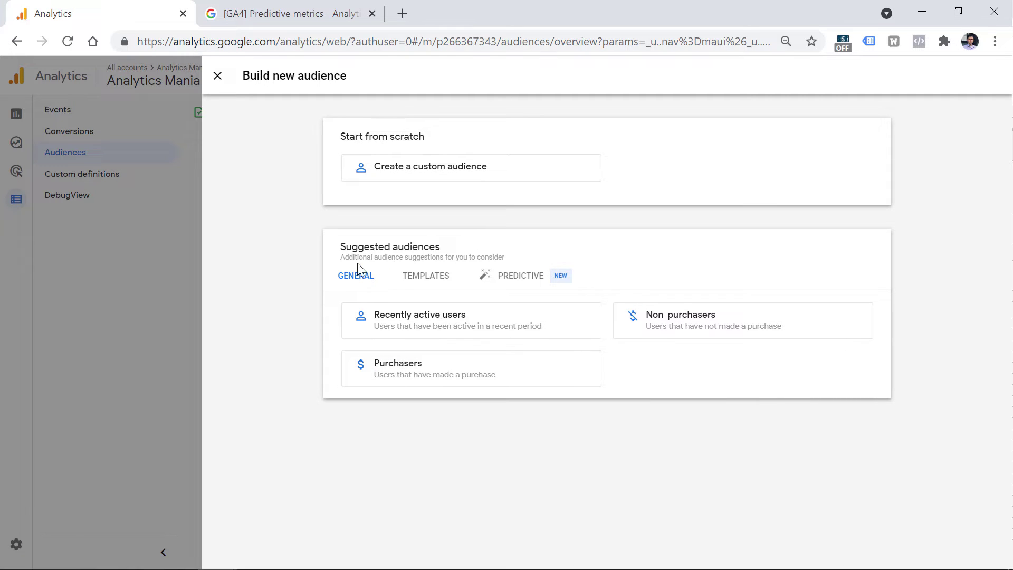
click(519, 275)
click(357, 285)
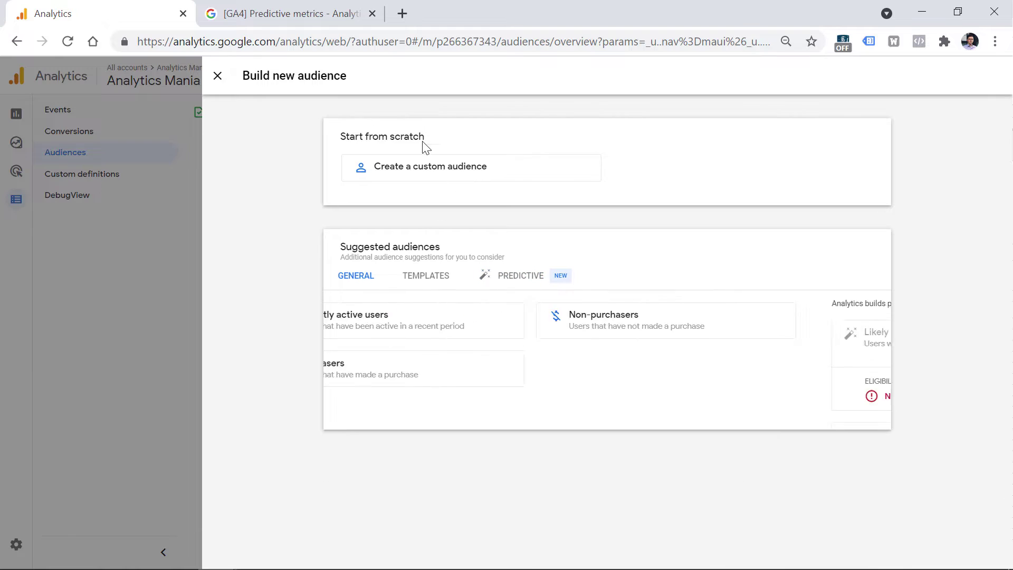
click(457, 176)
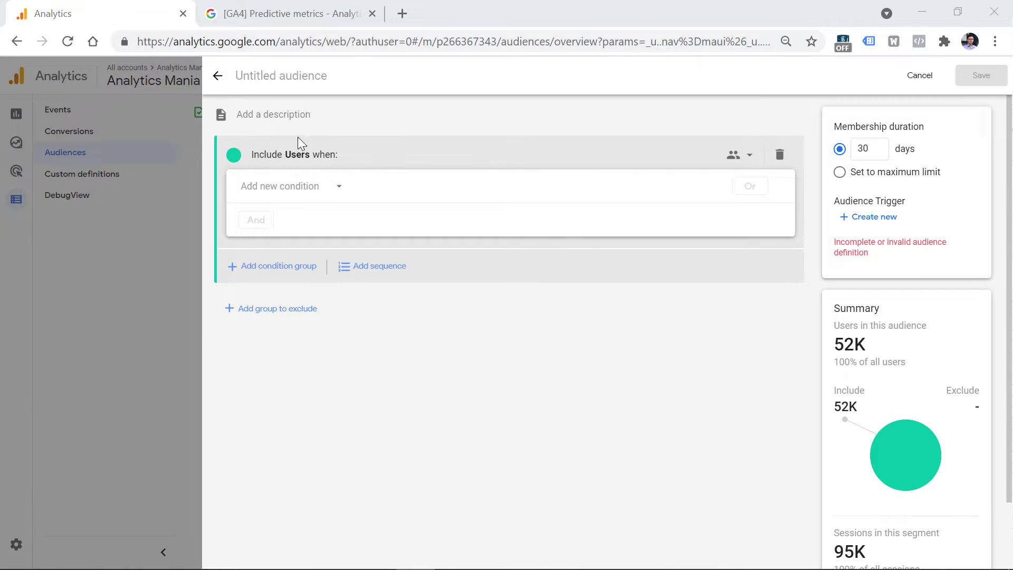
- Add the scroll event as the audience's first include condition
click(289, 186)
text(scroll)
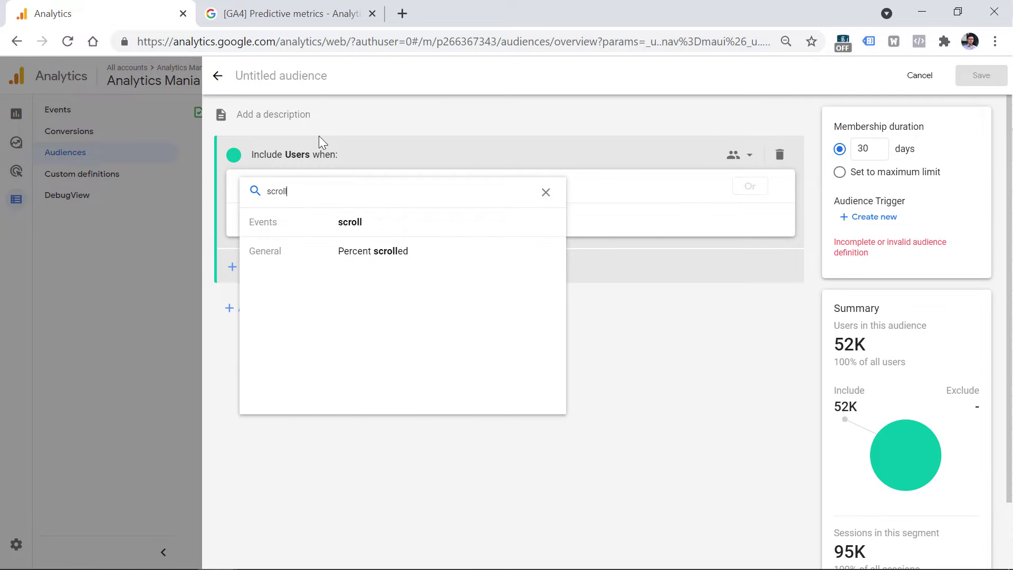
key(Return)
- Restrict the scroll condition to events whose Percent Scrolled parameter matches the regex 50|75|90
click(398, 194)
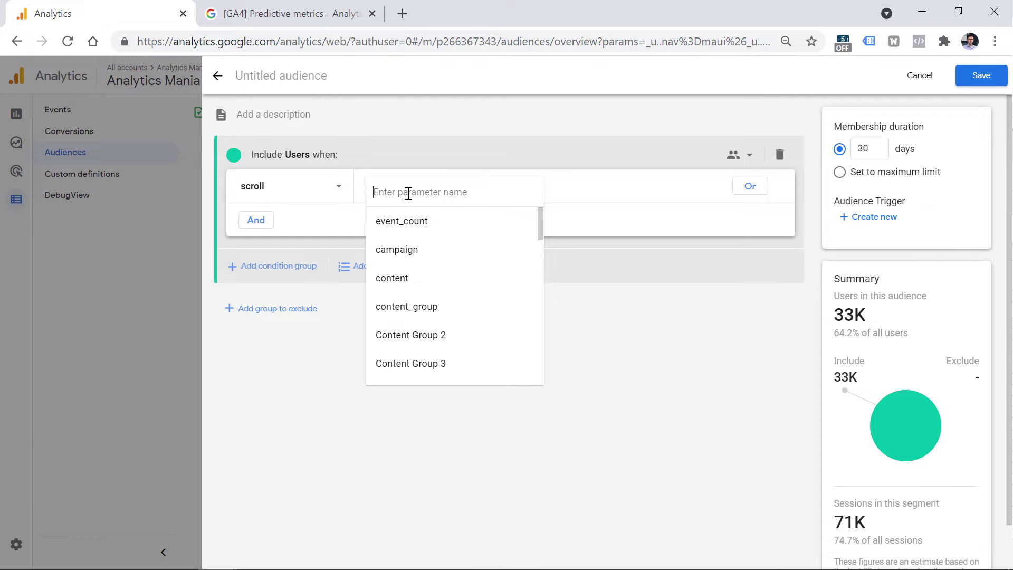
text(perce)
click(441, 222)
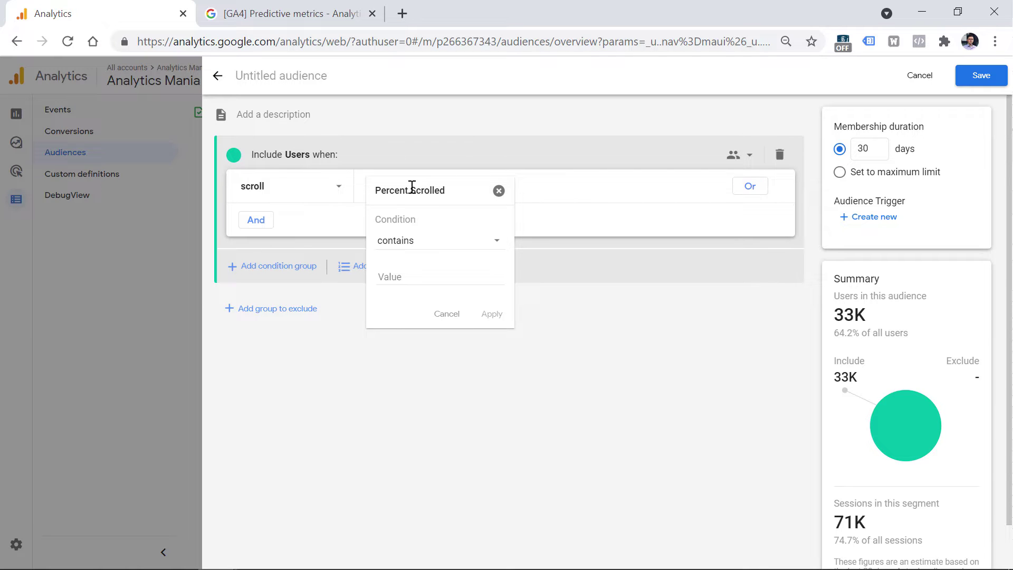
click(491, 240)
drag(509, 190, 429, 181)
click(430, 181)
click(430, 274)
text(50|)
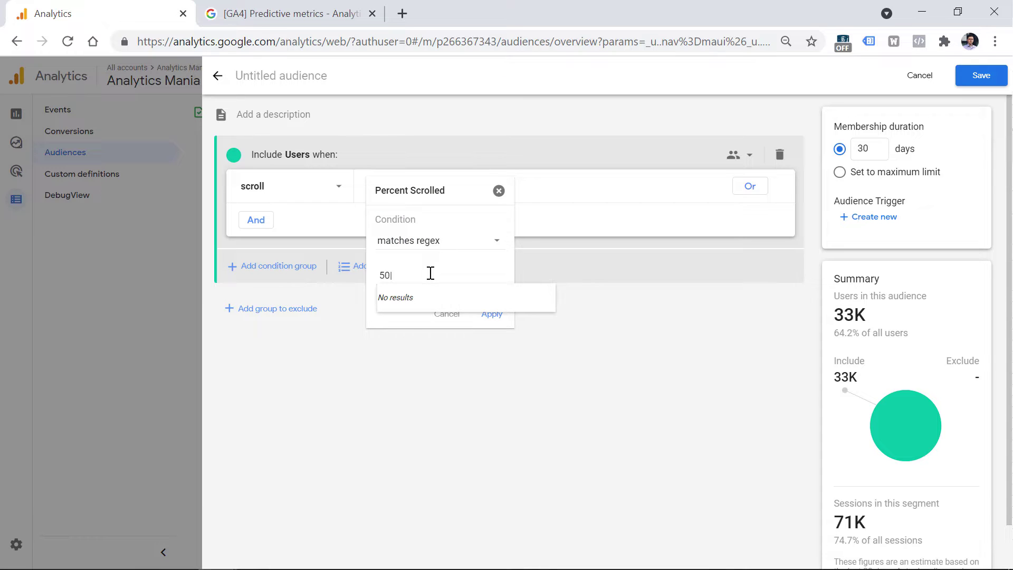
text(75|90)
click(491, 316)
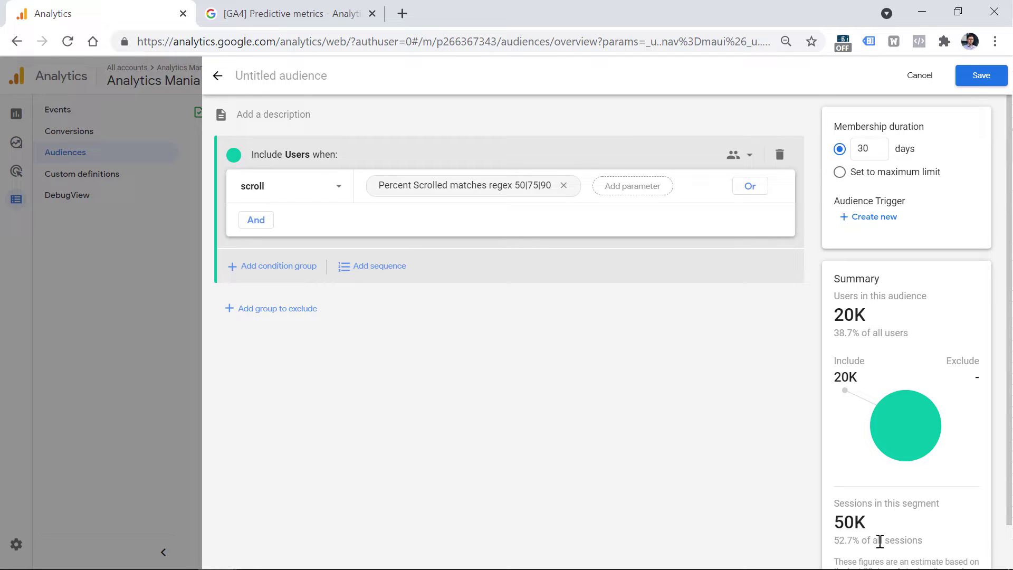
- Add the time_spent event as an AND condition and scope the group's conditions to within the same session
click(256, 221)
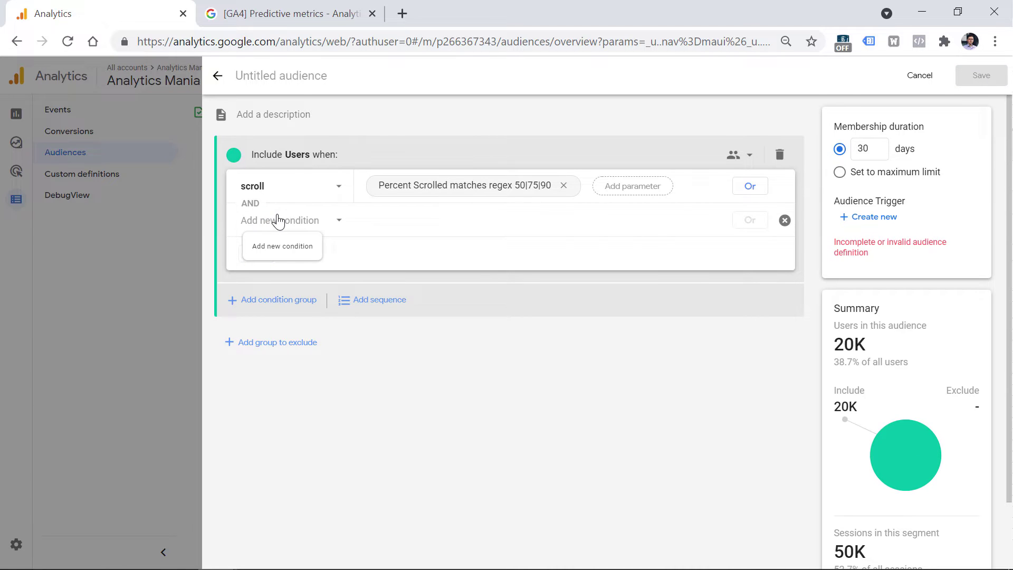
click(278, 221)
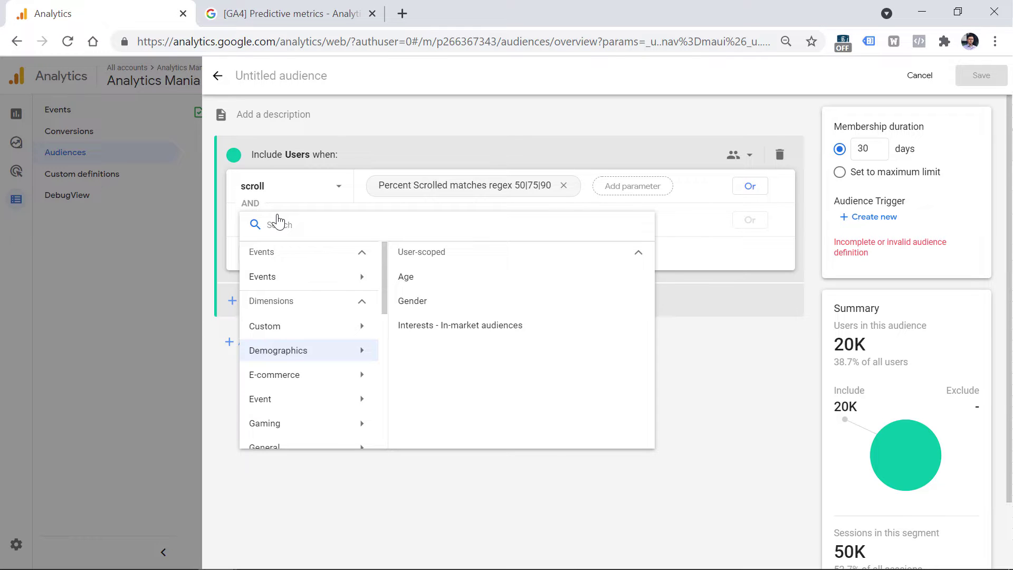
text(time_spe)
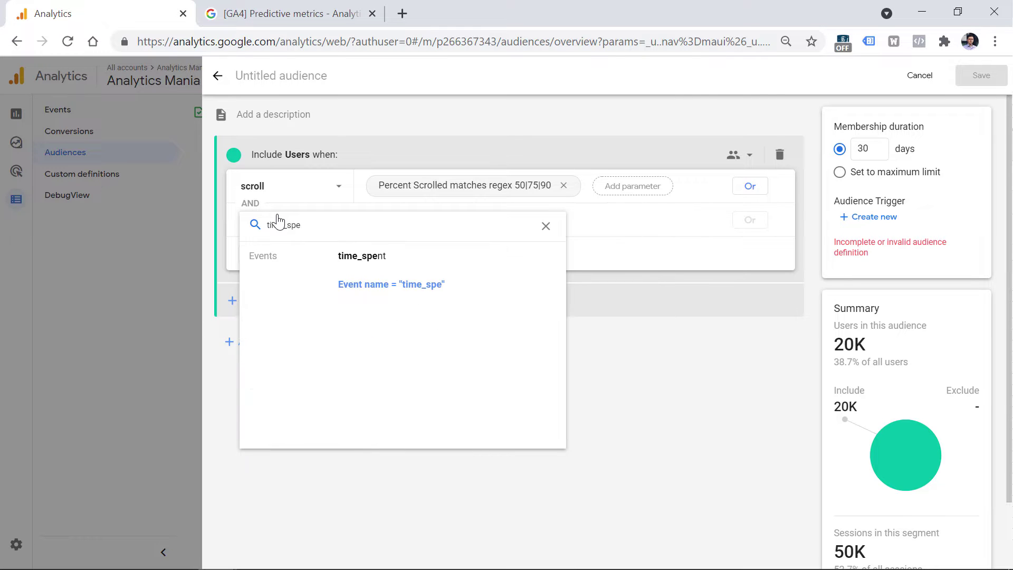
click(373, 256)
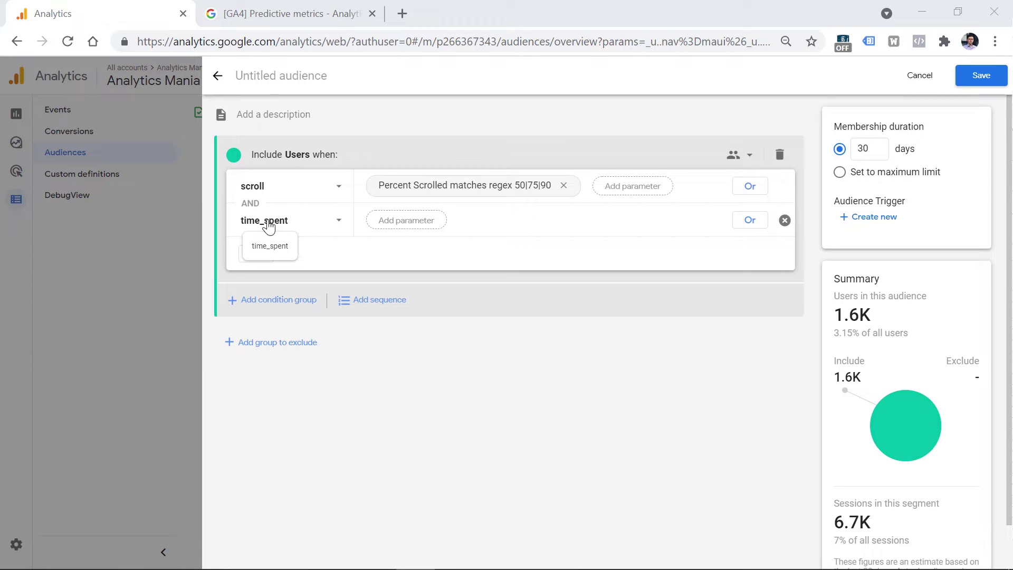
click(738, 155)
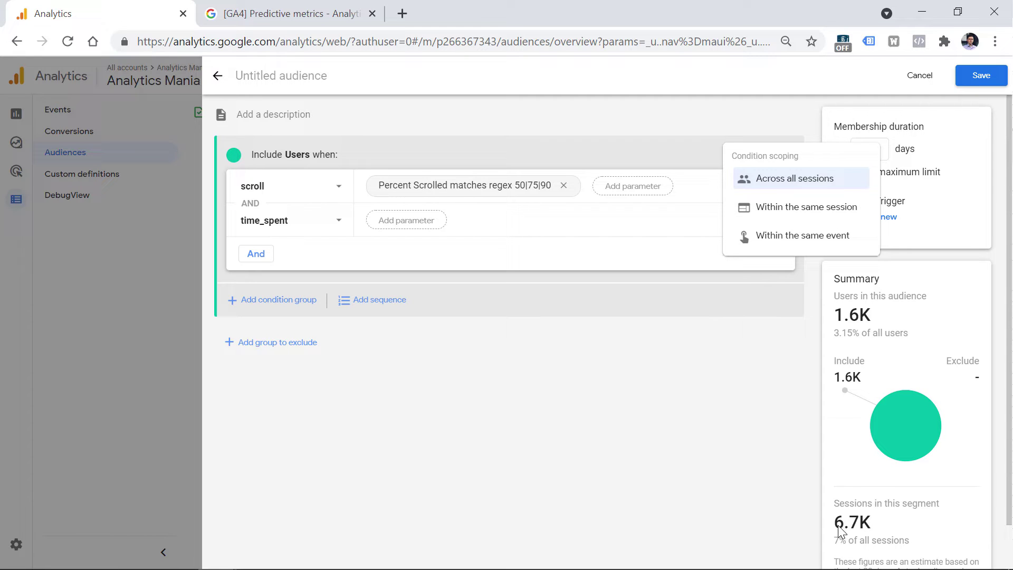
click(807, 214)
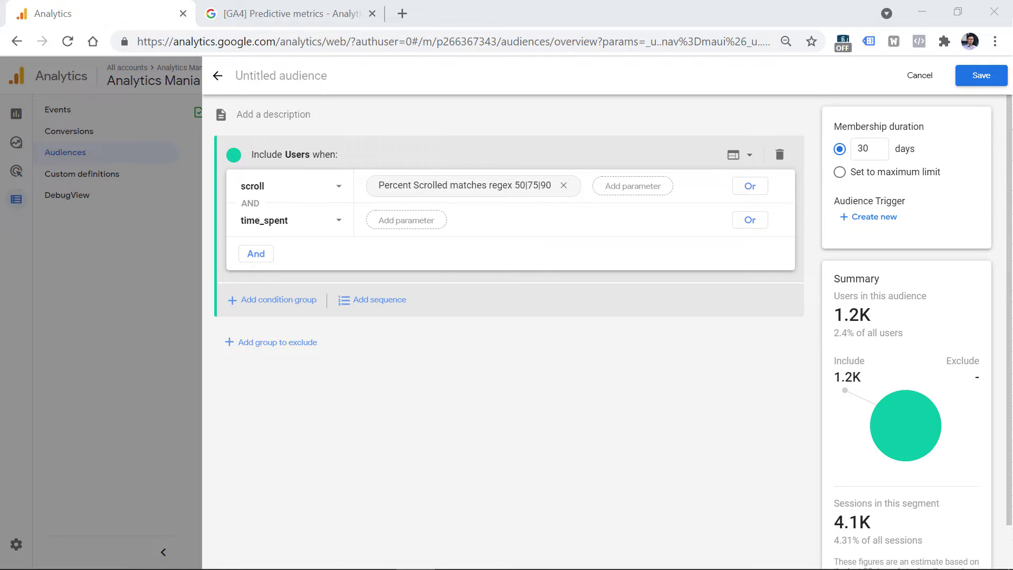
- Name the audience "Engaged users" and save it
click(290, 80)
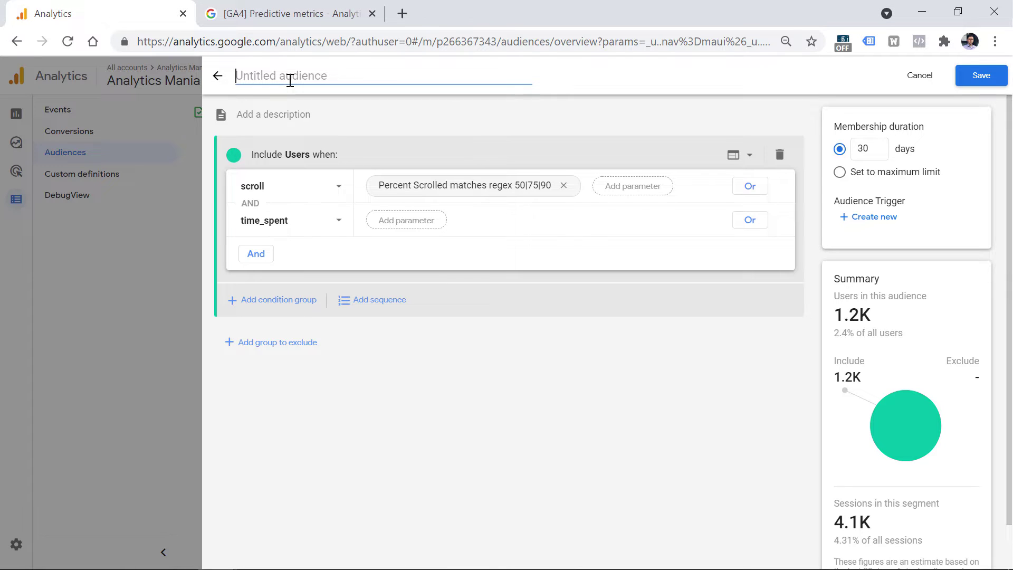
text(En)
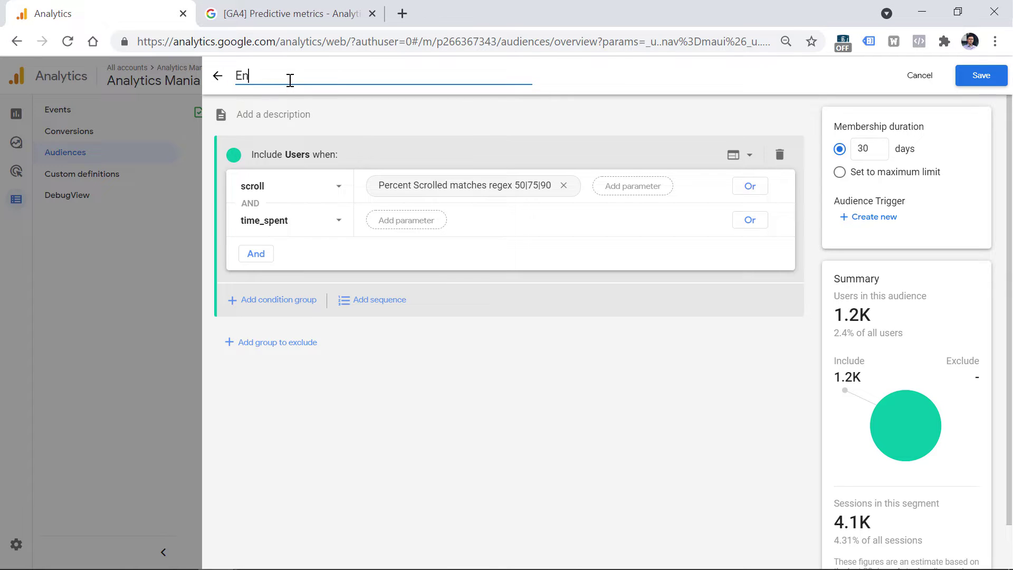
text(gaged users)
click(974, 79)
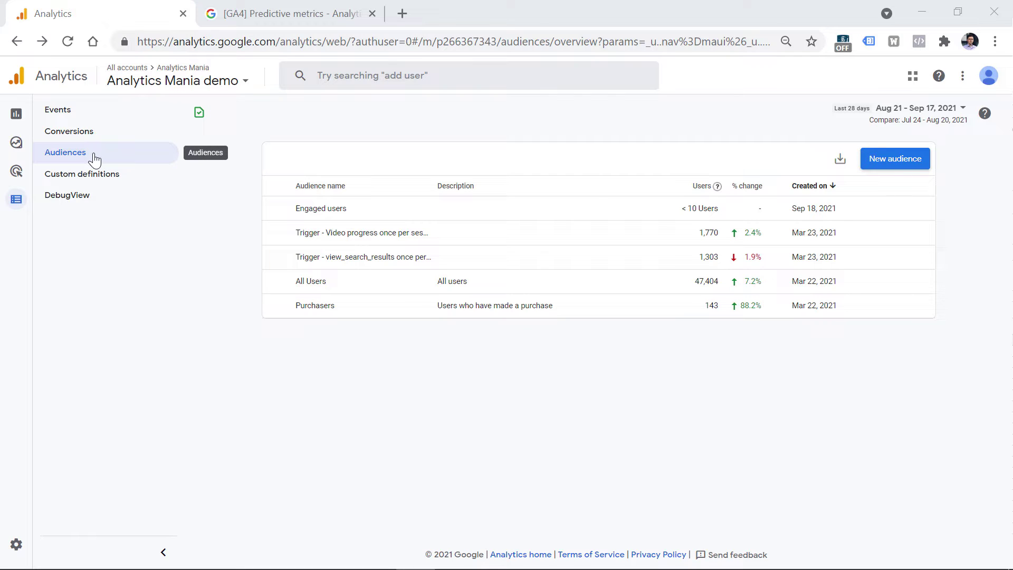
- Create a new Free form exploration
mouse_move(38, 143)
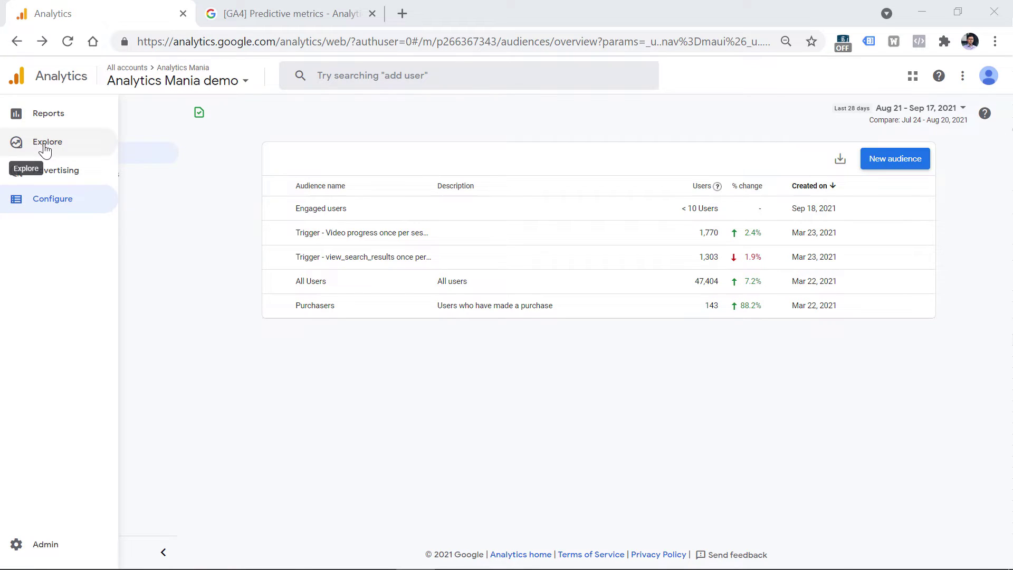
click(43, 145)
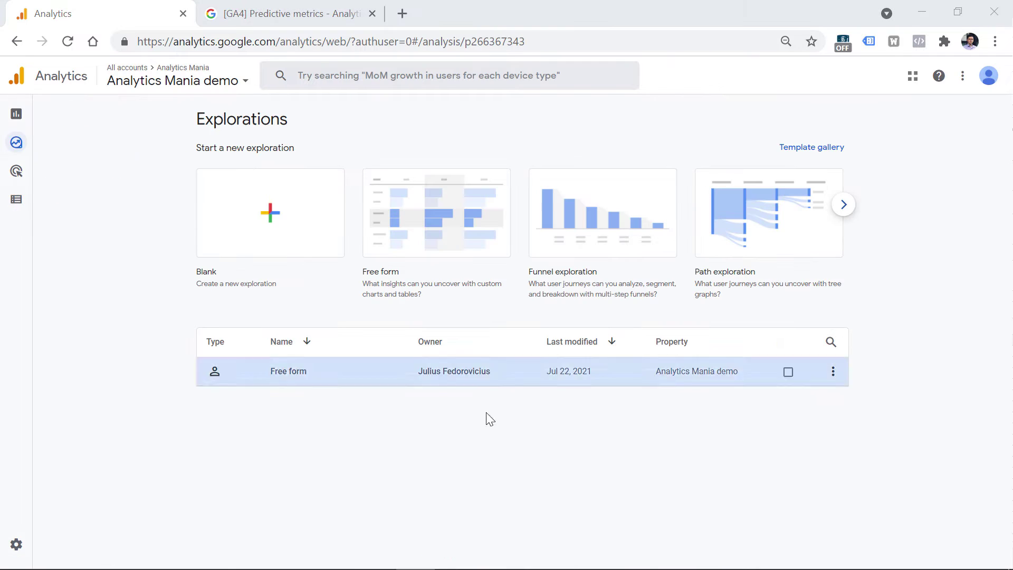
click(438, 220)
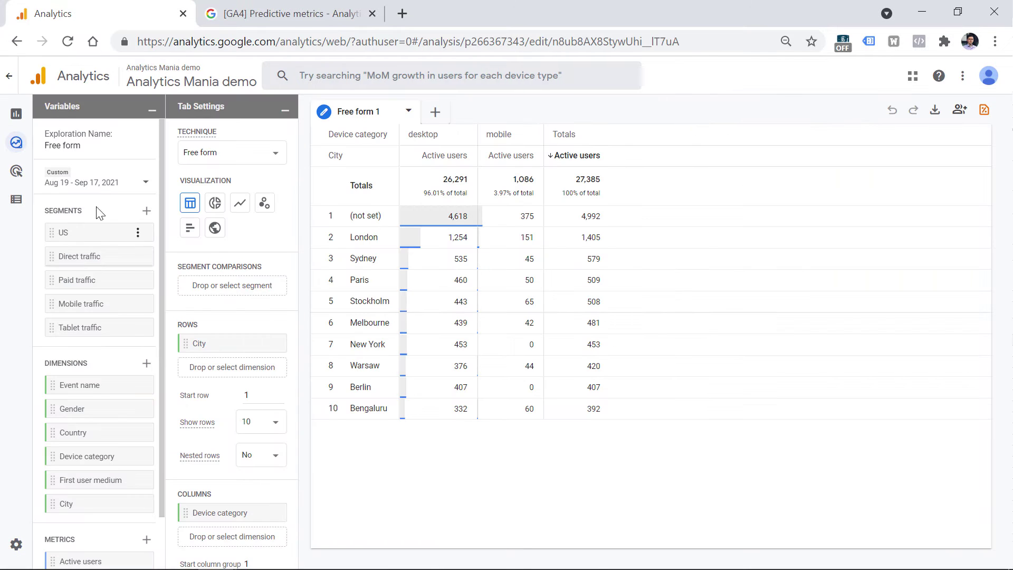
- Try a new session segment with Build an audience enabled, and discard it without saving
click(147, 212)
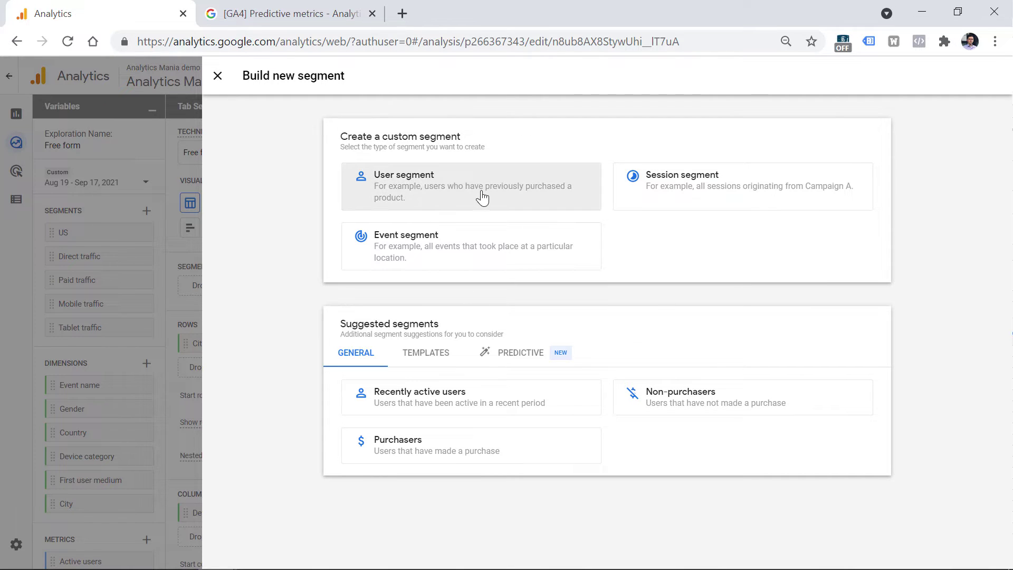
click(743, 204)
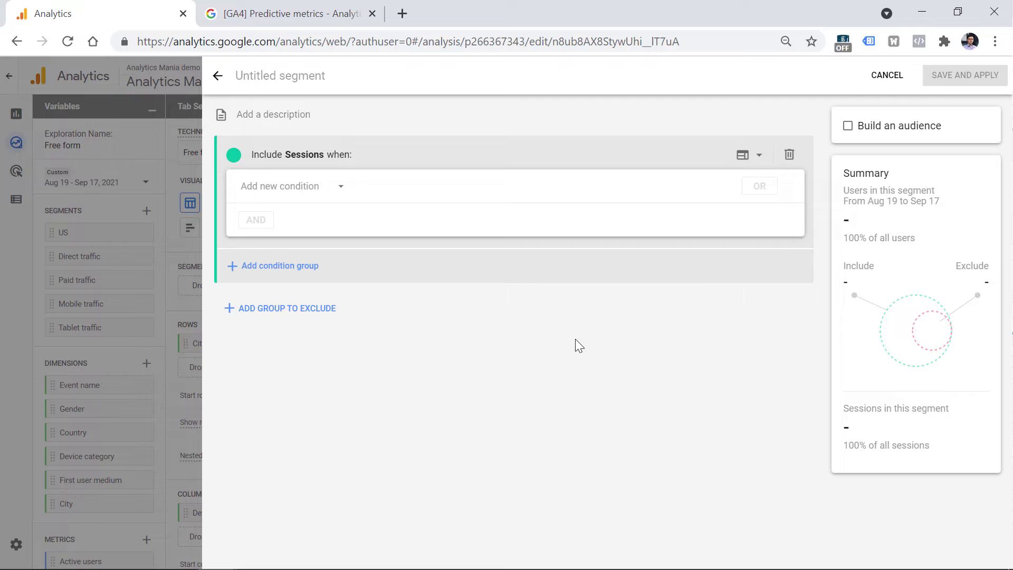
click(848, 130)
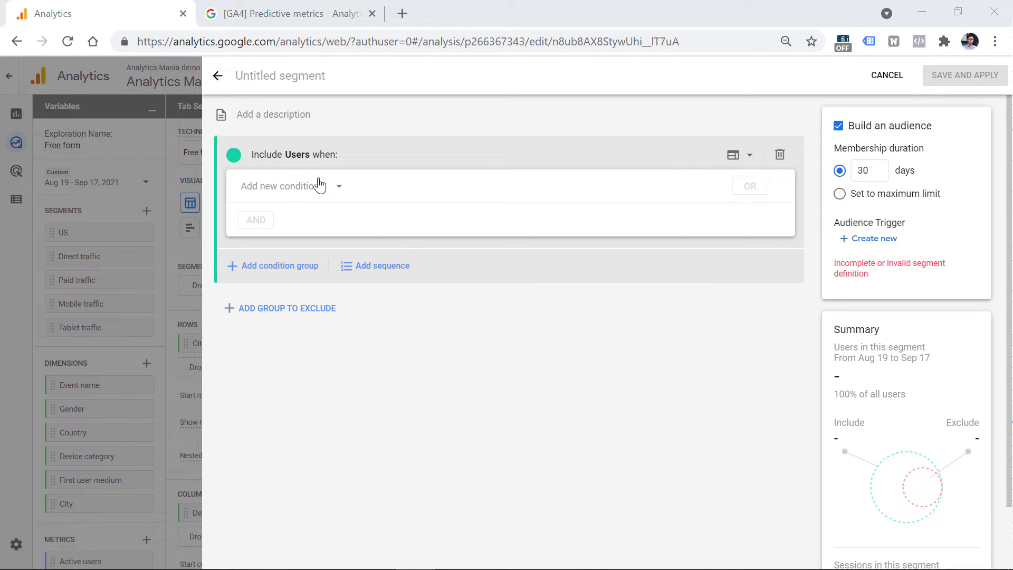
click(285, 76)
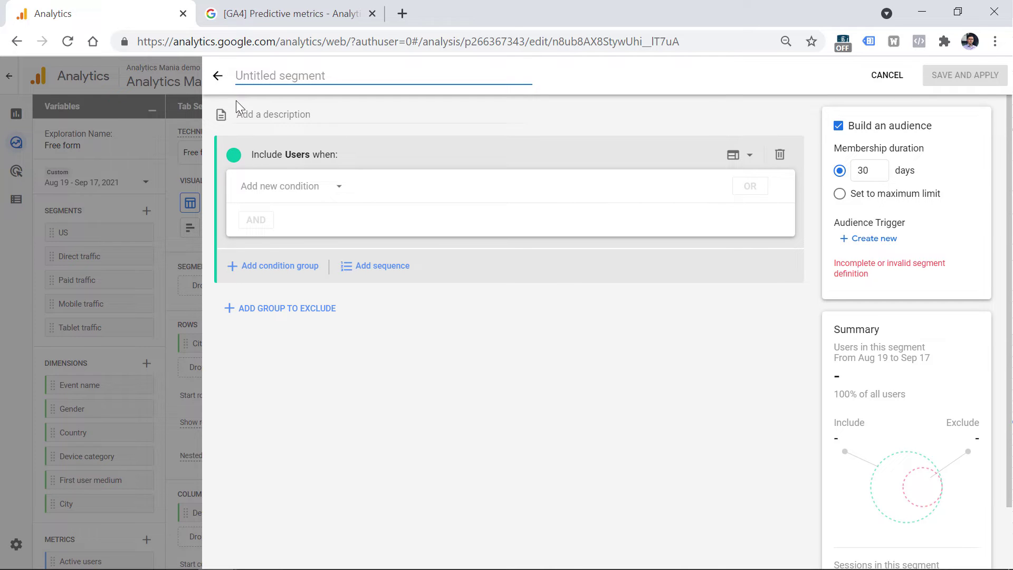
click(218, 76)
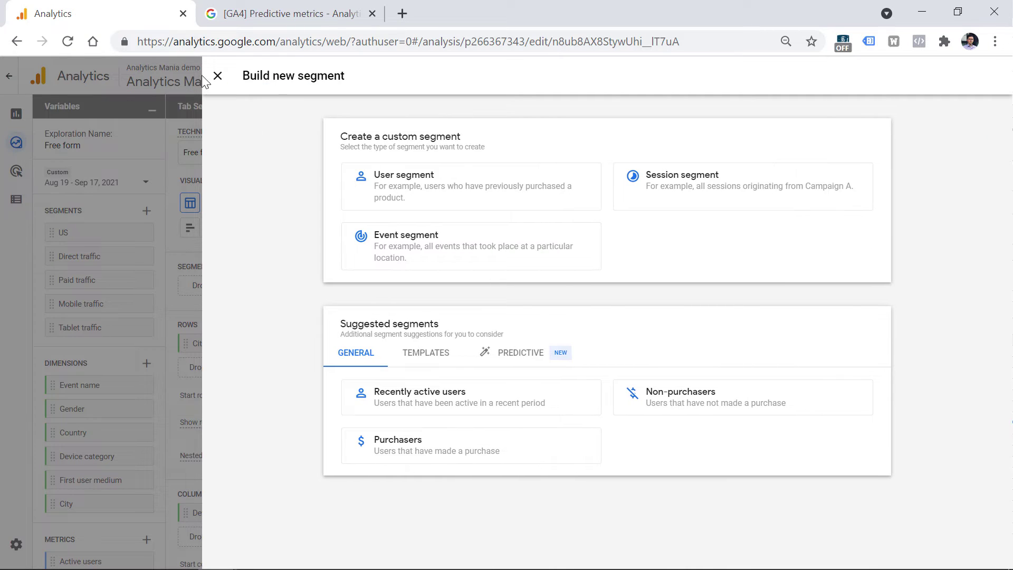
click(213, 77)
- Return to the configured audiences, open the Engaged users audience for editing to review its editable fields, and save it
click(16, 208)
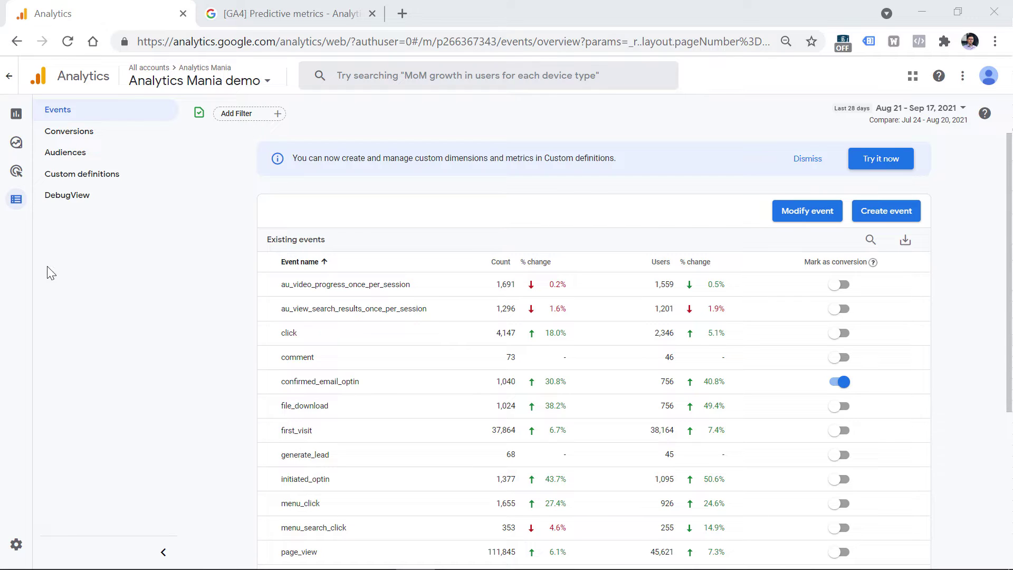
click(124, 157)
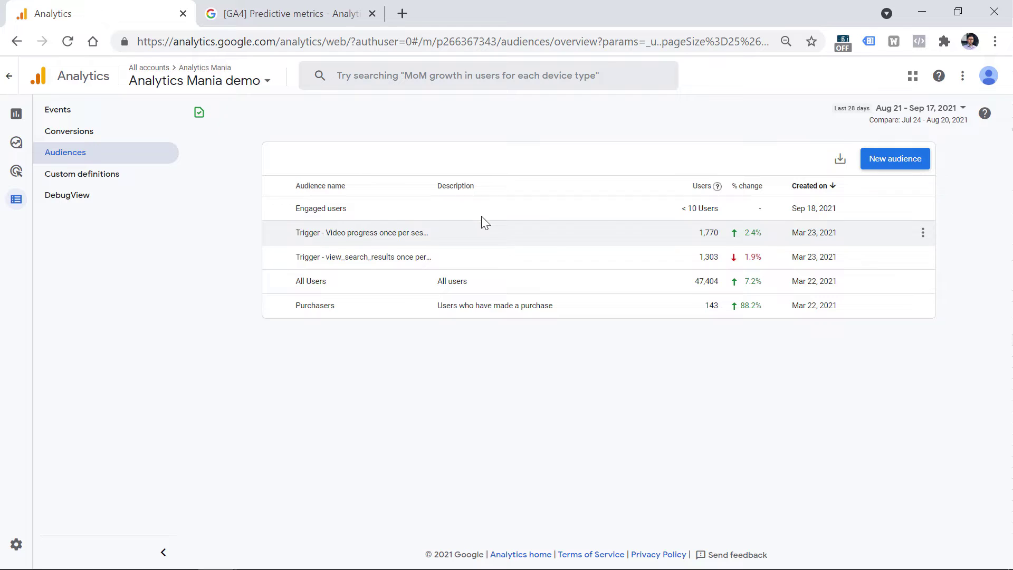
mouse_move(925, 209)
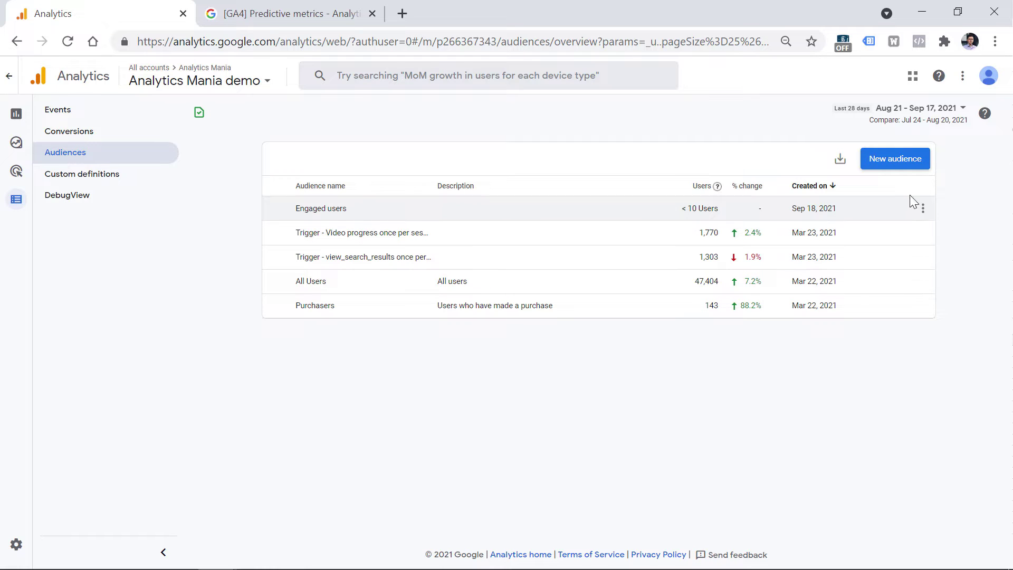
click(925, 208)
click(955, 213)
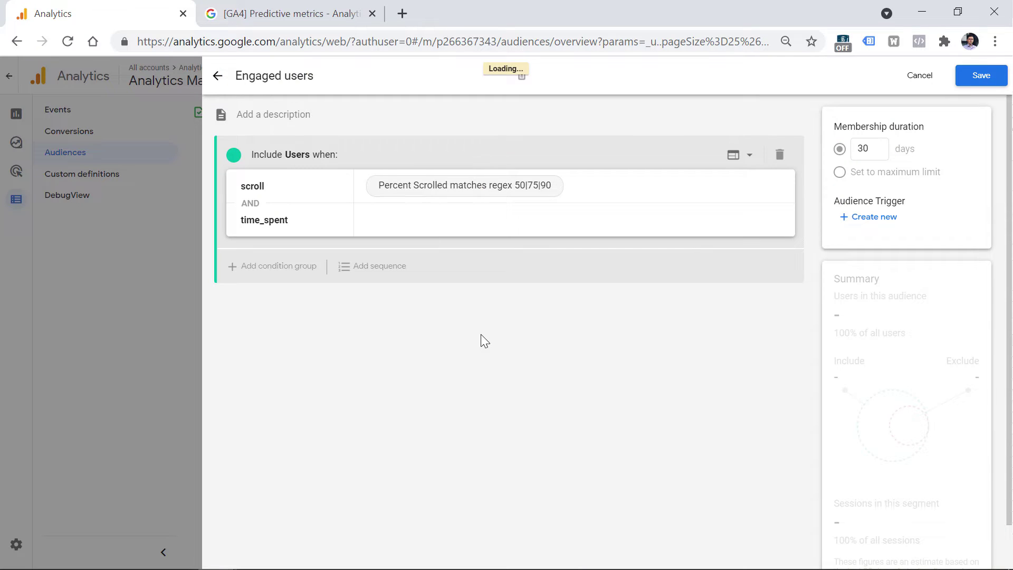
click(312, 75)
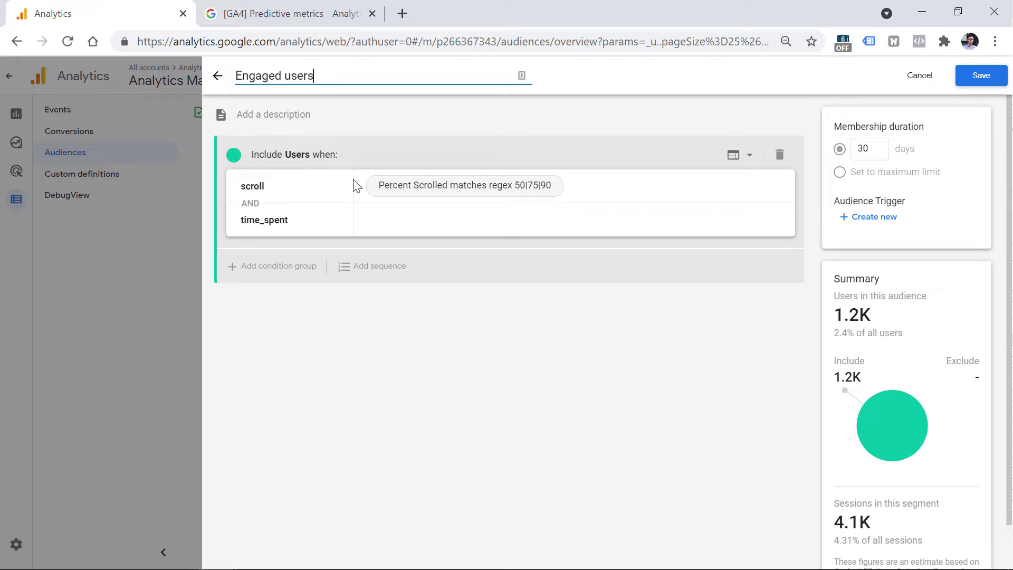
click(982, 75)
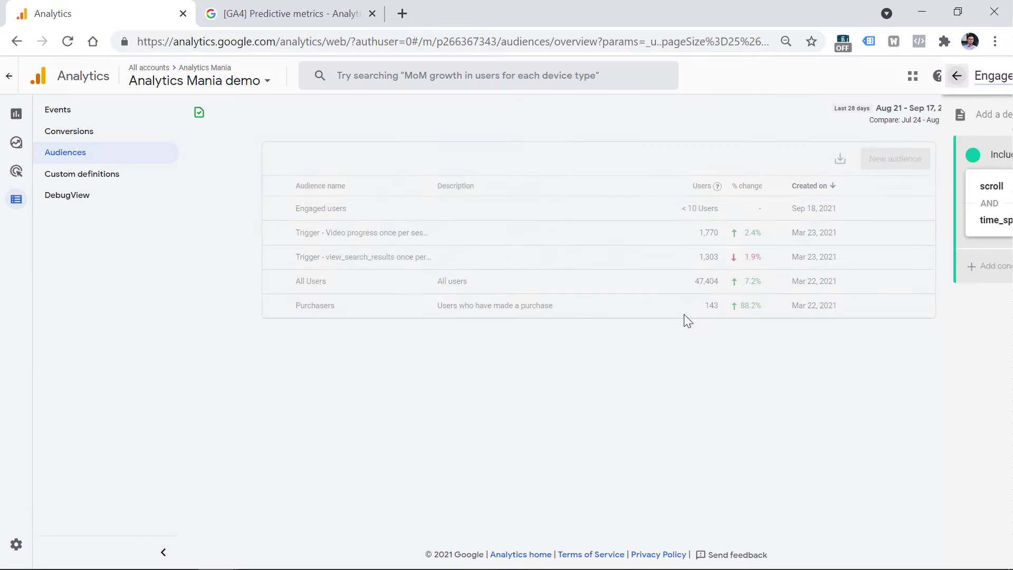
click(932, 206)
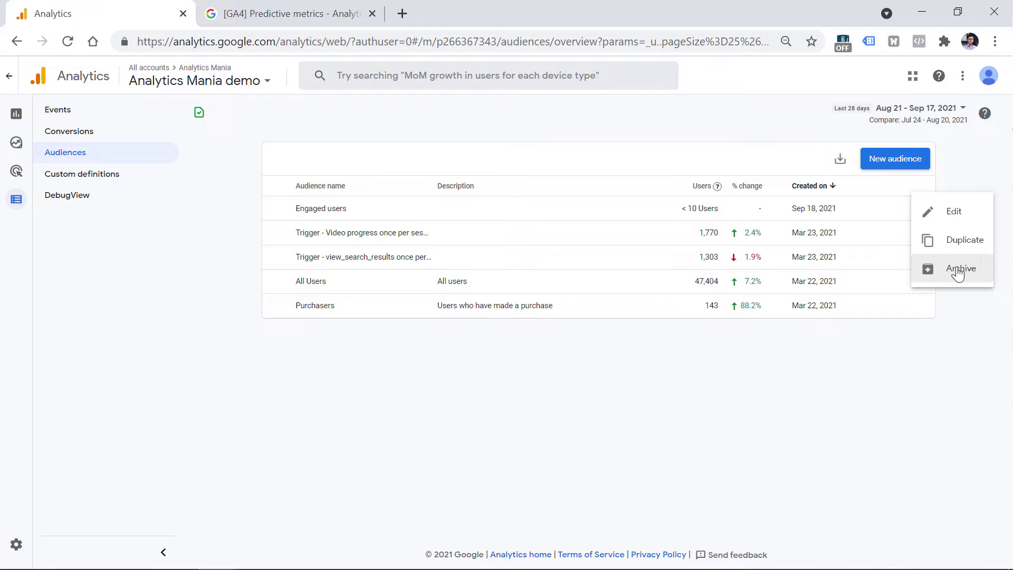
click(536, 403)
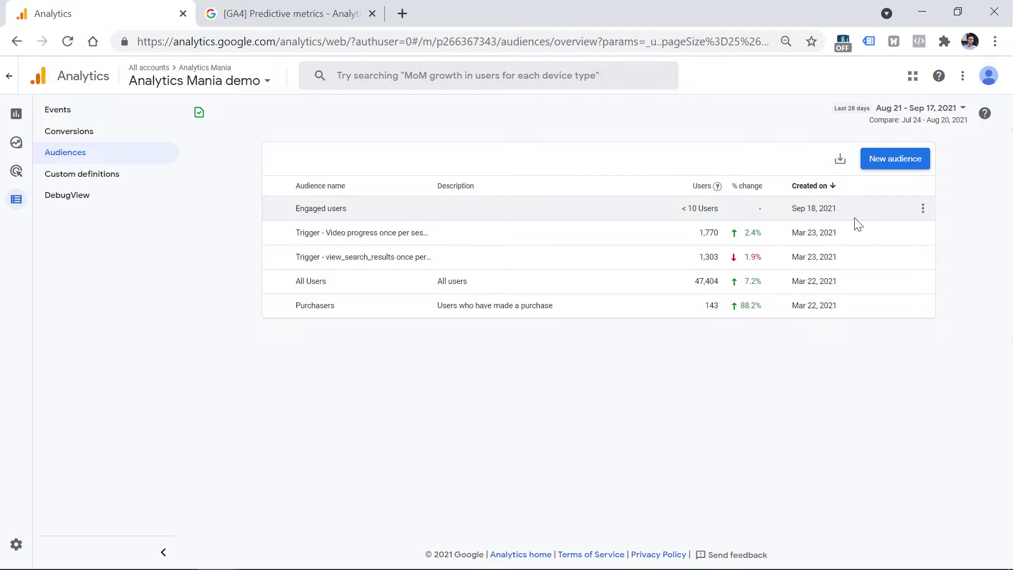
- Open the Engaged users audience for editing and enter audience_engaged_visit as the event name of a new audience trigger
click(924, 211)
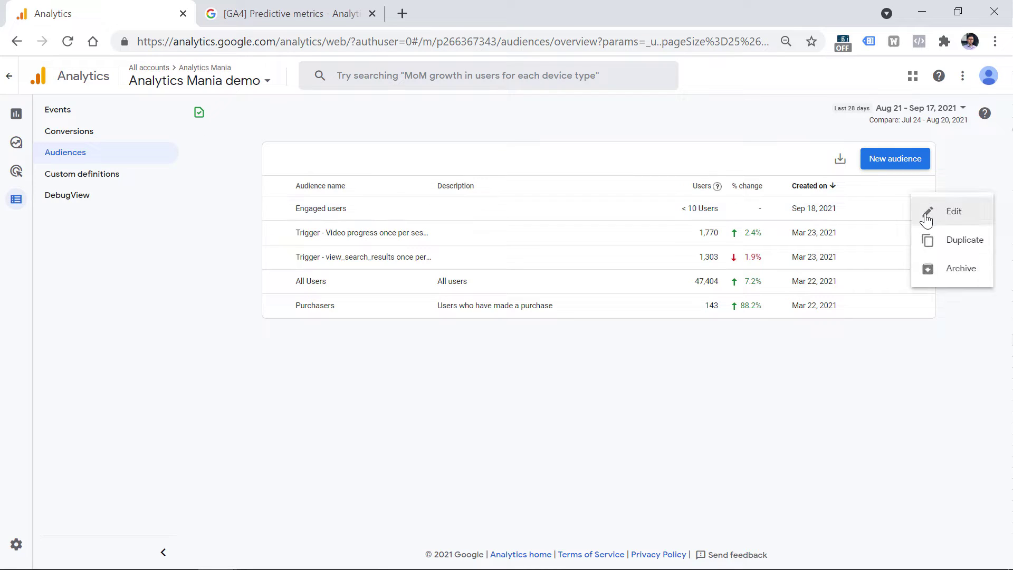
click(955, 212)
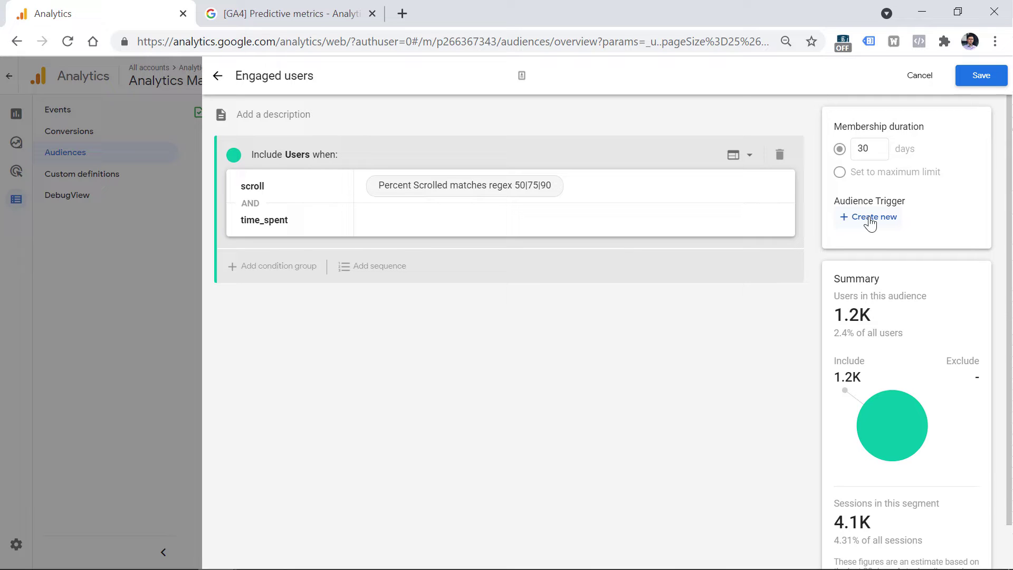
click(870, 225)
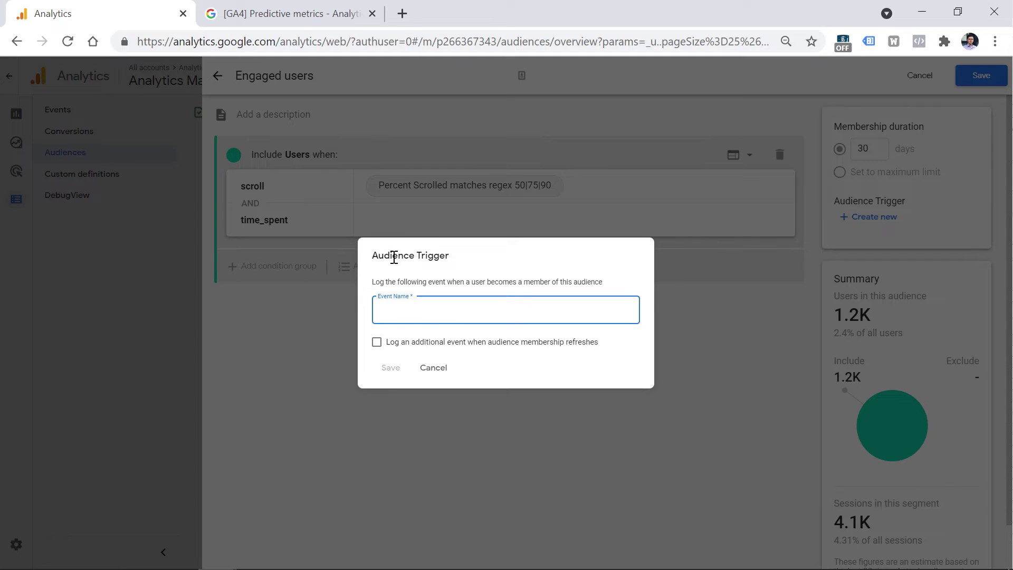
click(435, 311)
text(engagede)
text(vist)
key(BackSpace)
text(it)
click(379, 312)
text(audience_)
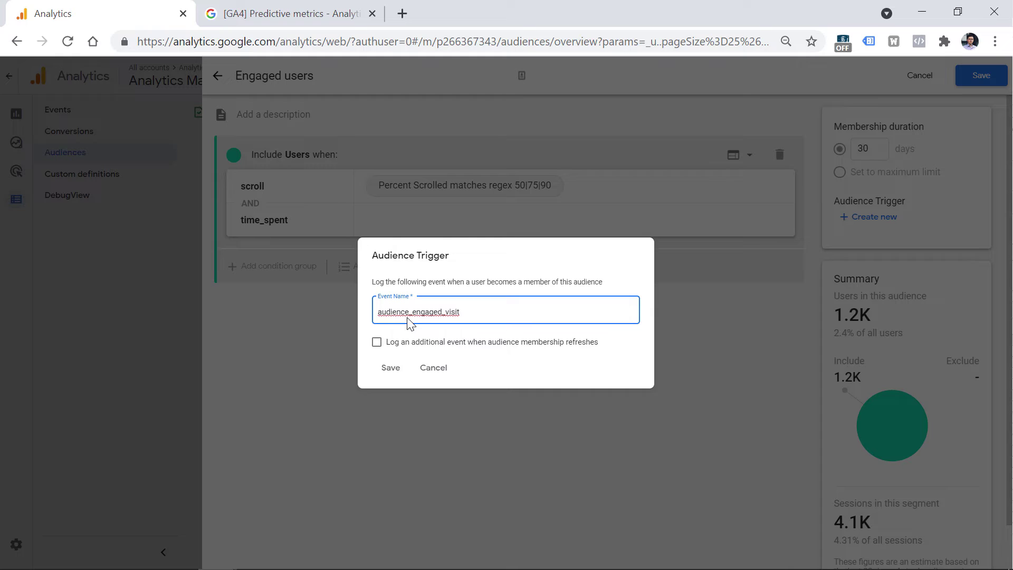
- Shorten the audience trigger's event name to au_engaged_visit
drag(410, 313, 389, 314)
key(BackSpace)
text(_)
drag(392, 313, 459, 312)
click(494, 314)
- Enable logging an additional event when audience membership refreshes, then save the trigger and the Engaged users audience
click(377, 343)
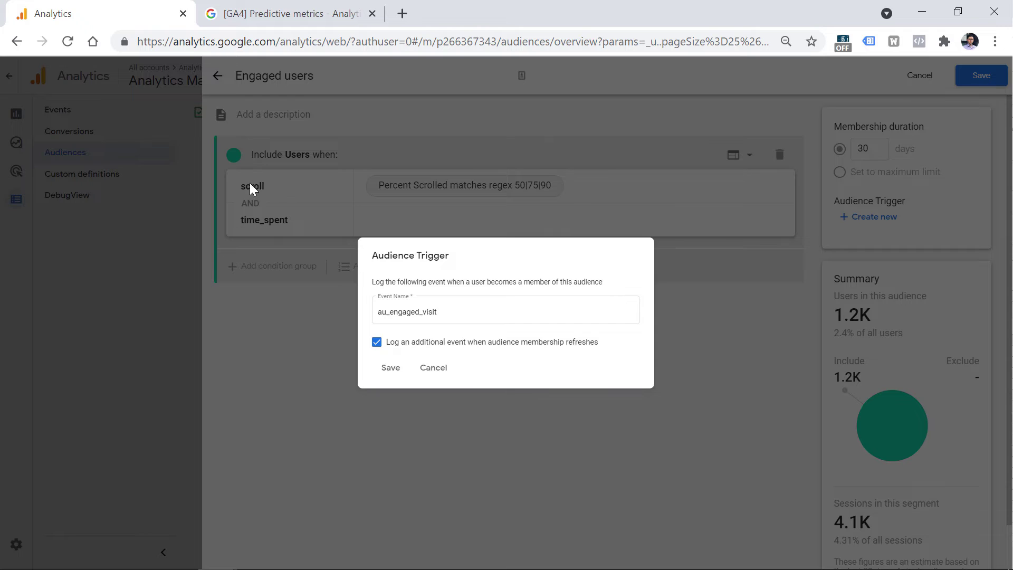
click(461, 321)
drag(455, 316, 378, 323)
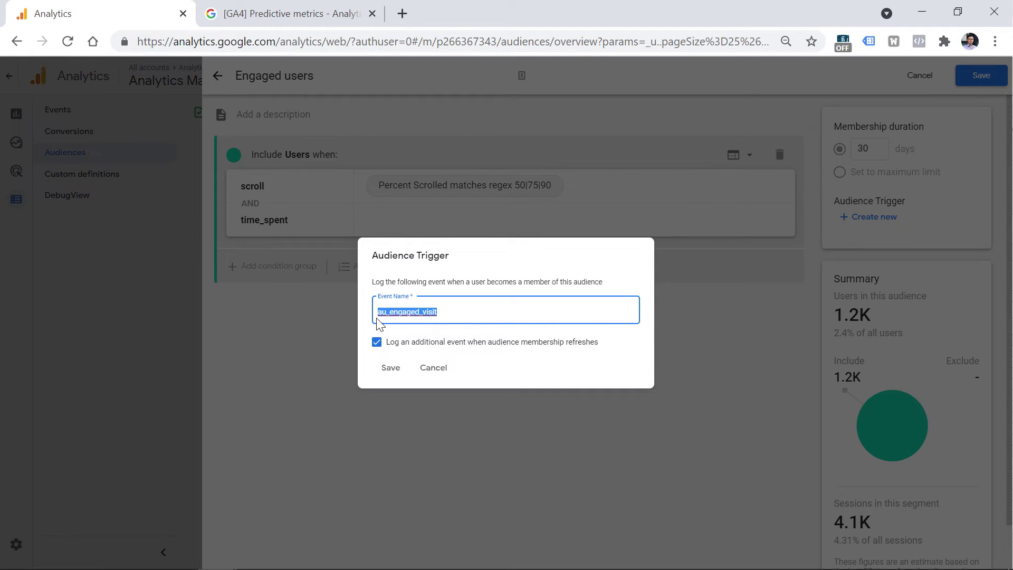
click(466, 312)
click(393, 377)
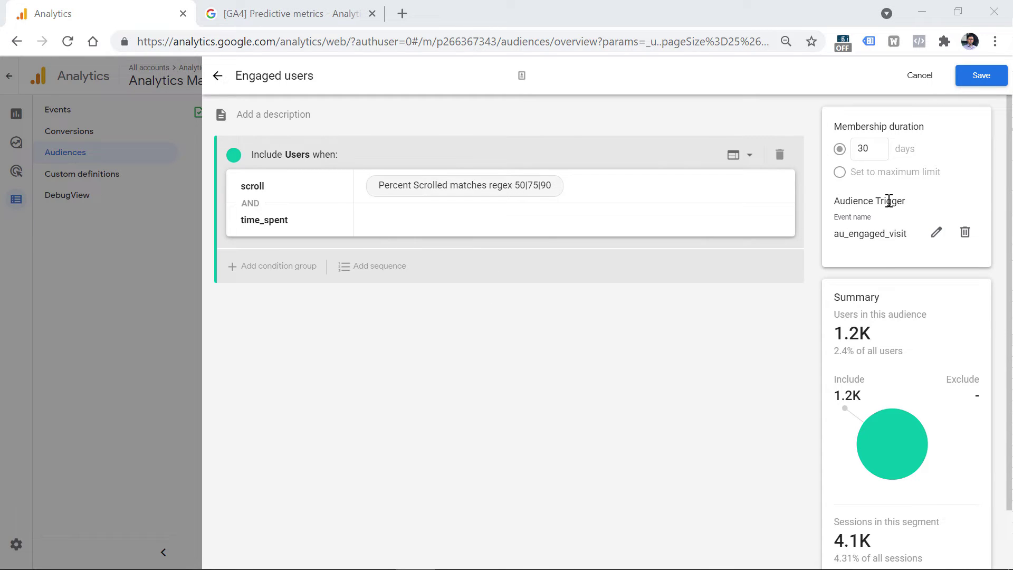
click(981, 76)
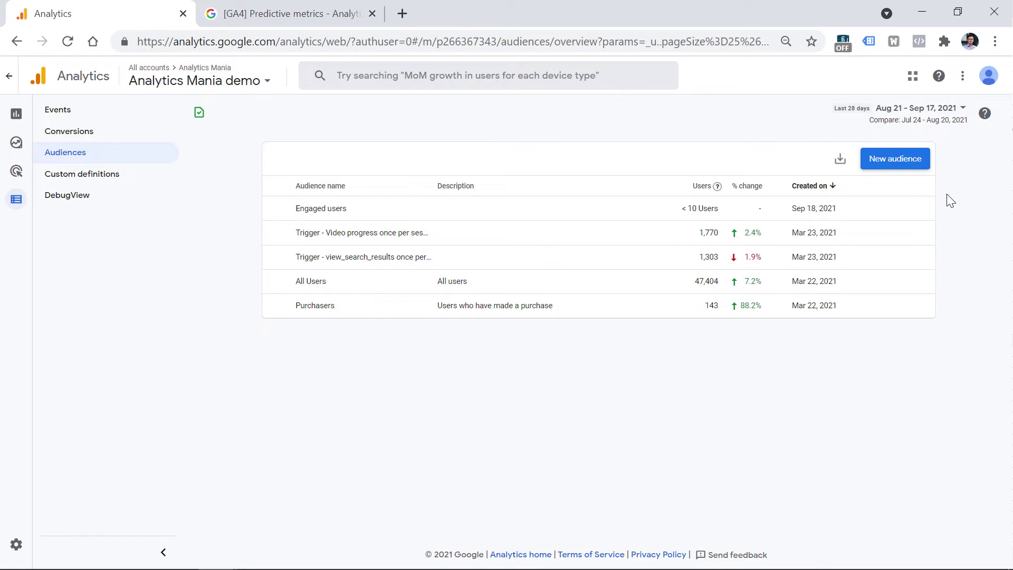
- Reopen the Engaged users audience to review its trigger event name, and return to the audience list without changes
click(924, 211)
click(945, 212)
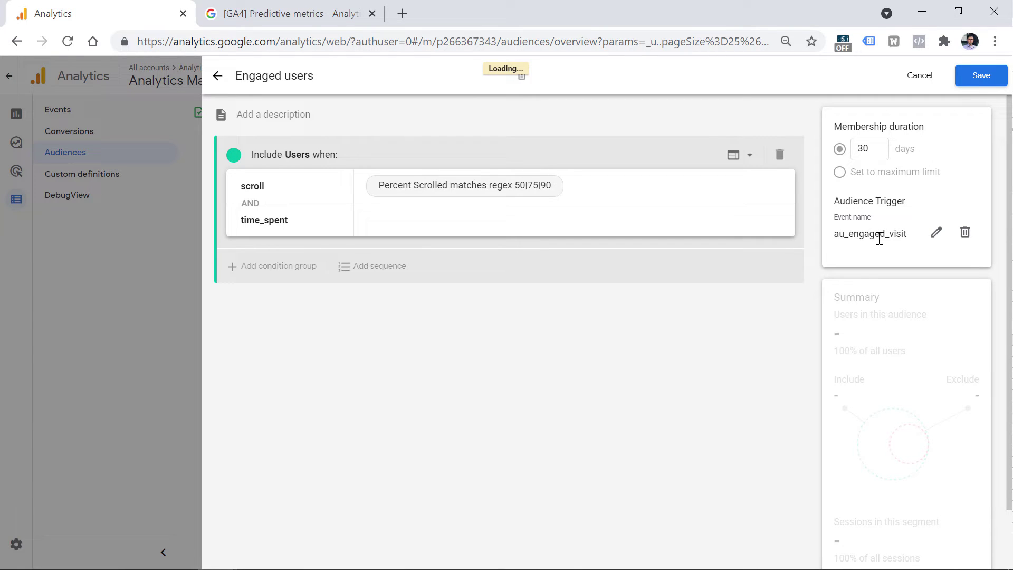
drag(837, 233, 912, 241)
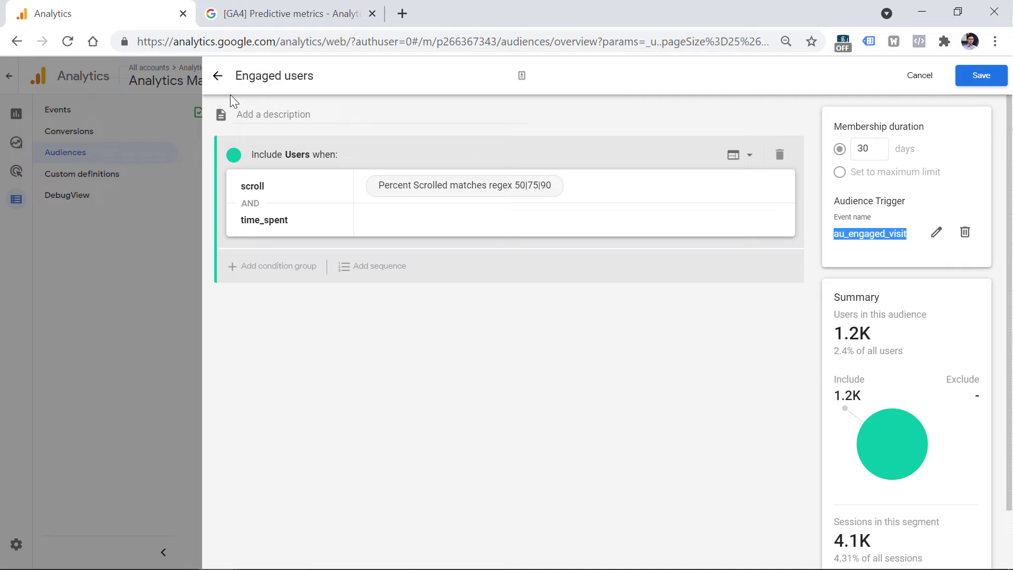
click(217, 76)
mouse_move(34, 154)
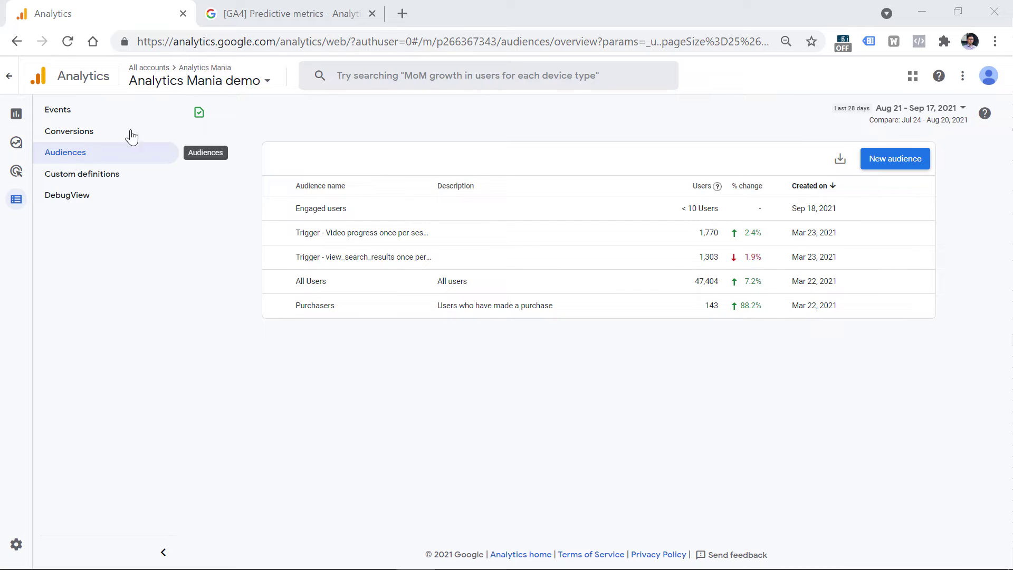
- Open the Engaged users audience report and examine its overview cards
click(338, 217)
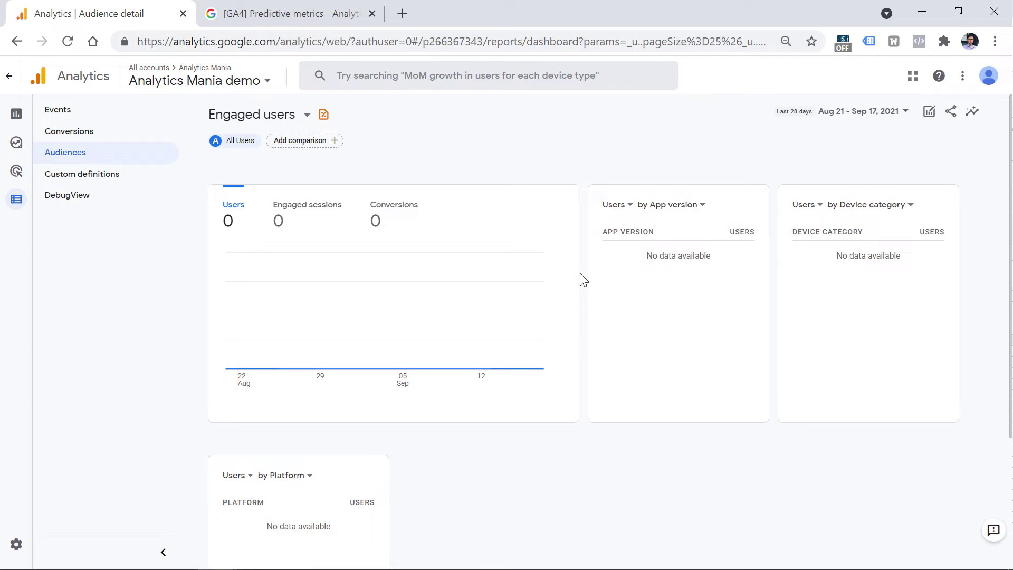
scroll(482, 405, down, 3)
scroll(482, 405, up, 3)
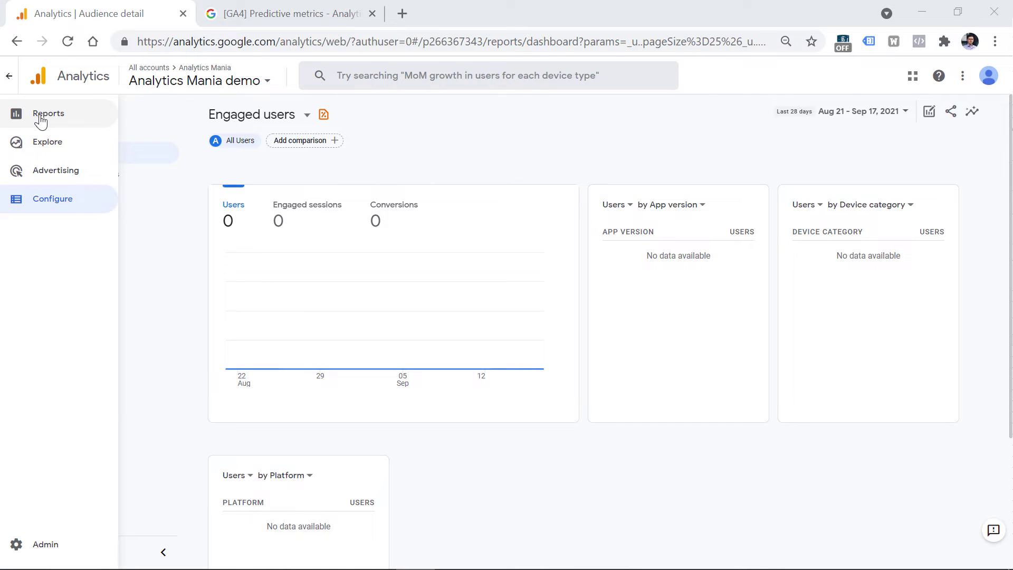
- Add a comparison to the Reports snapshot that includes Audience name = Engaged users, and inspect its line in the users chart
click(21, 120)
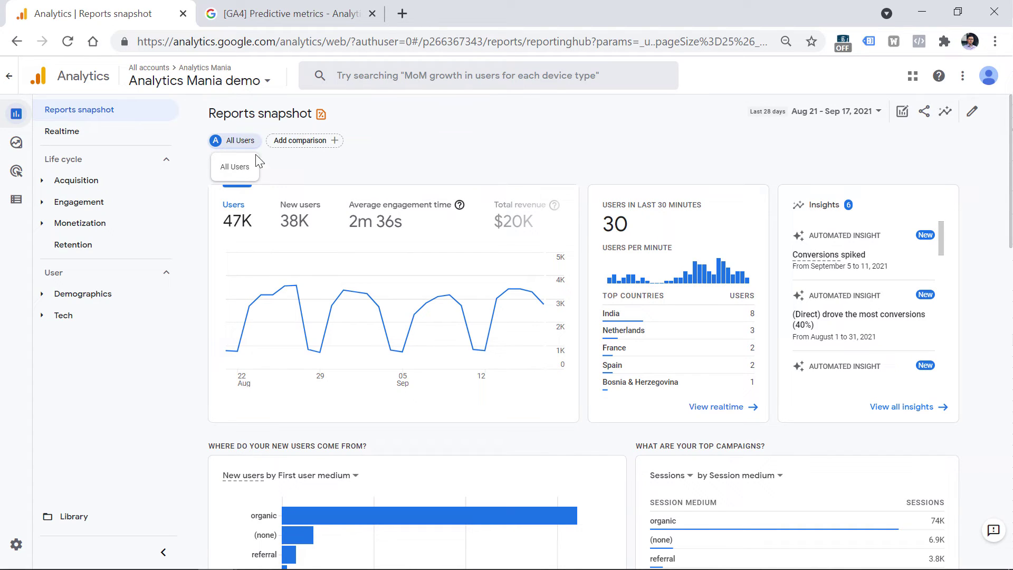
click(307, 144)
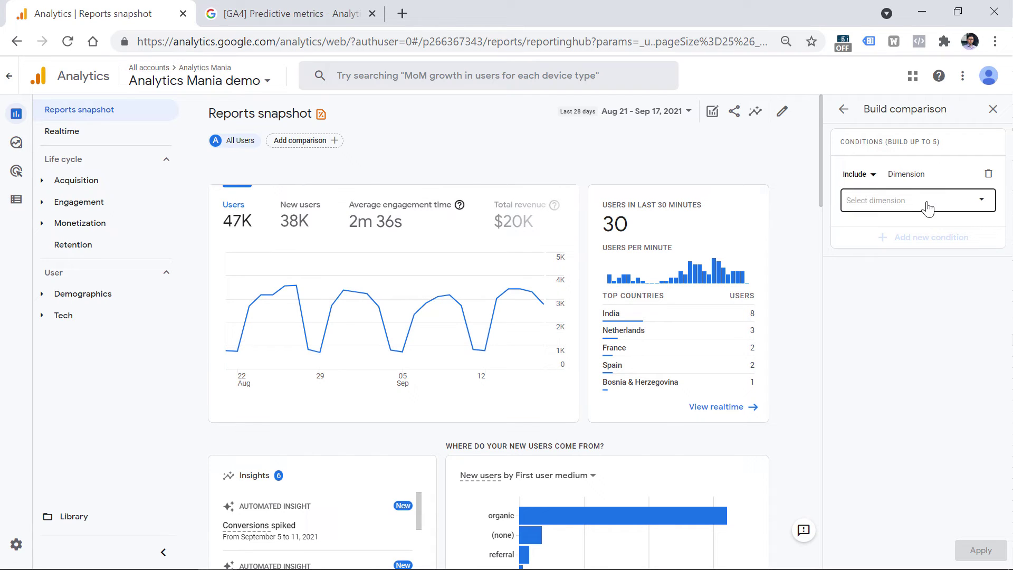
click(917, 216)
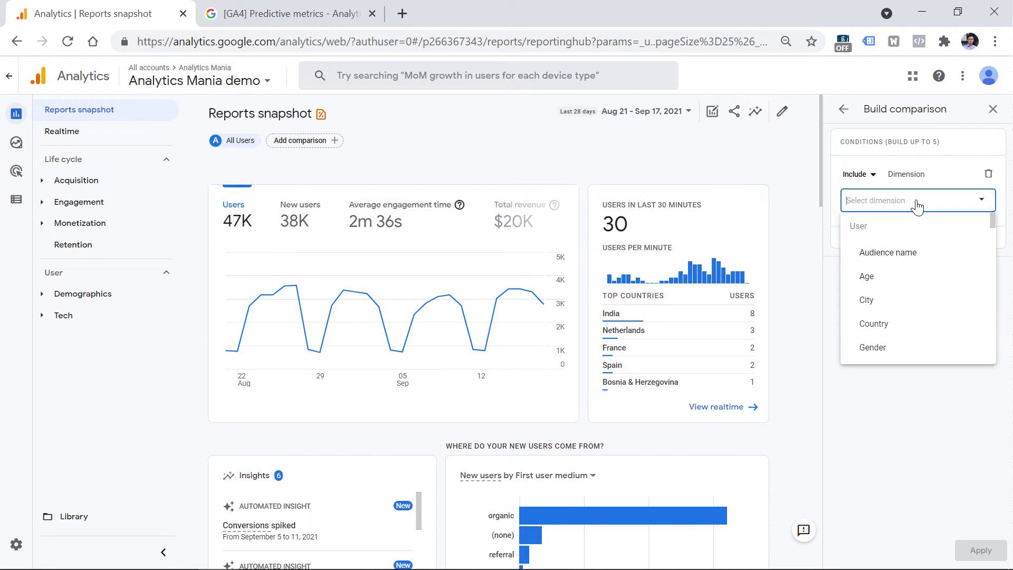
click(901, 255)
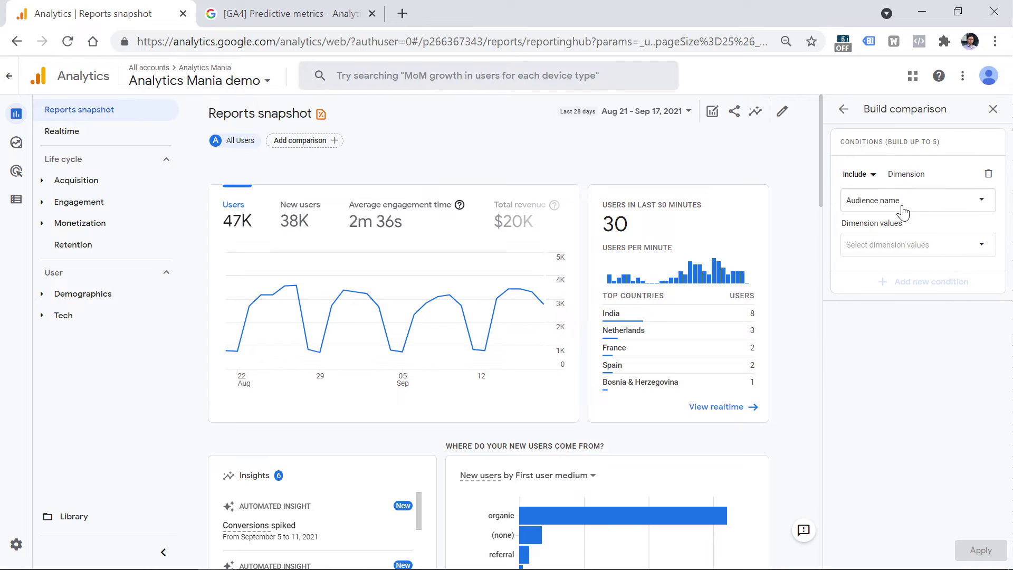
click(929, 252)
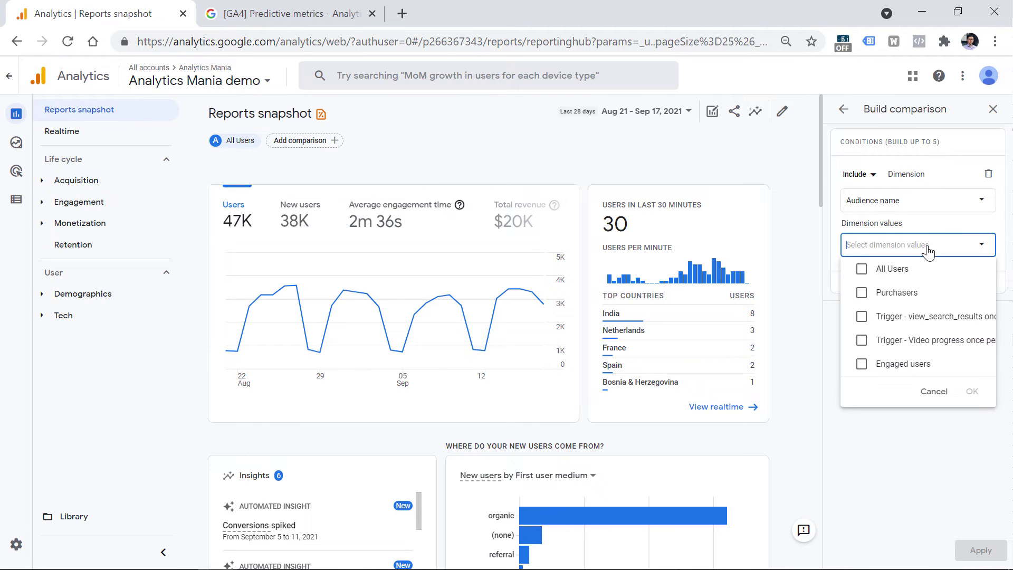
click(862, 364)
click(973, 391)
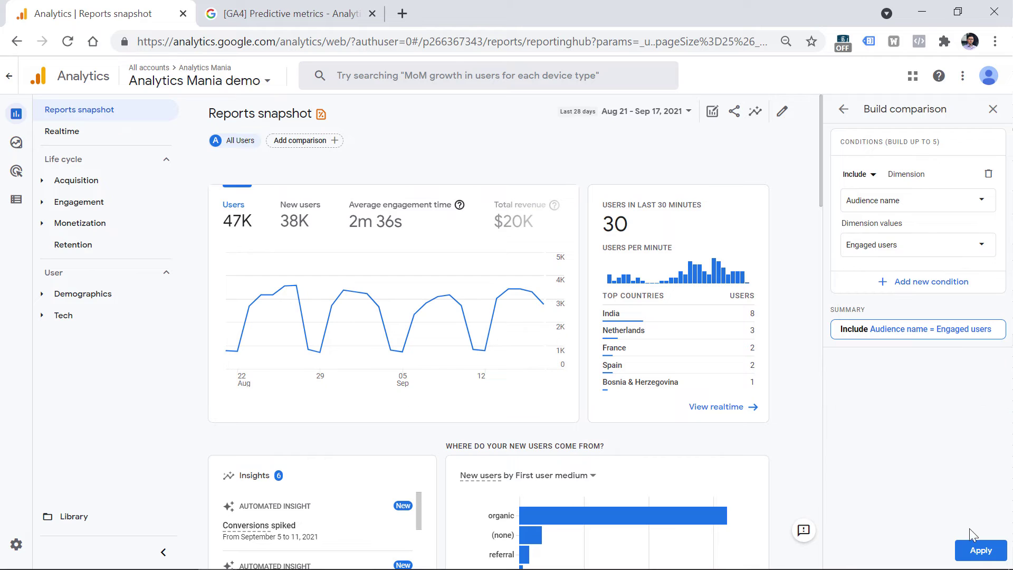
click(981, 551)
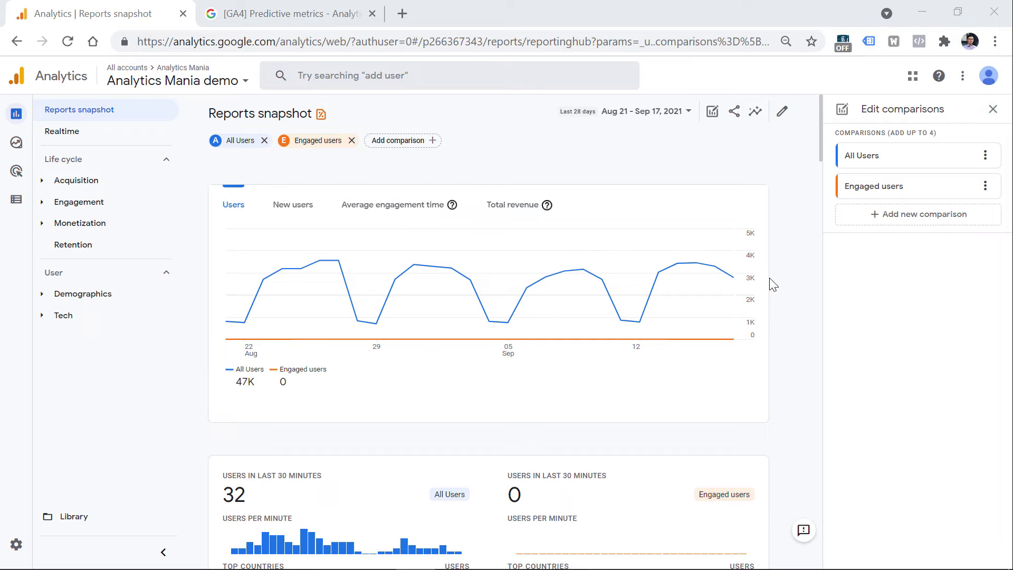
mouse_move(481, 328)
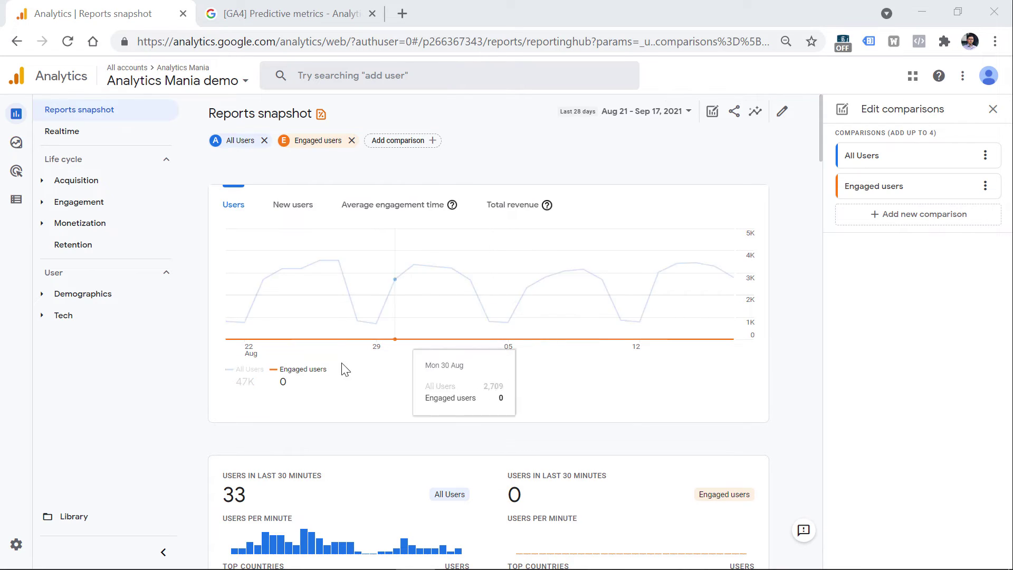
mouse_move(707, 343)
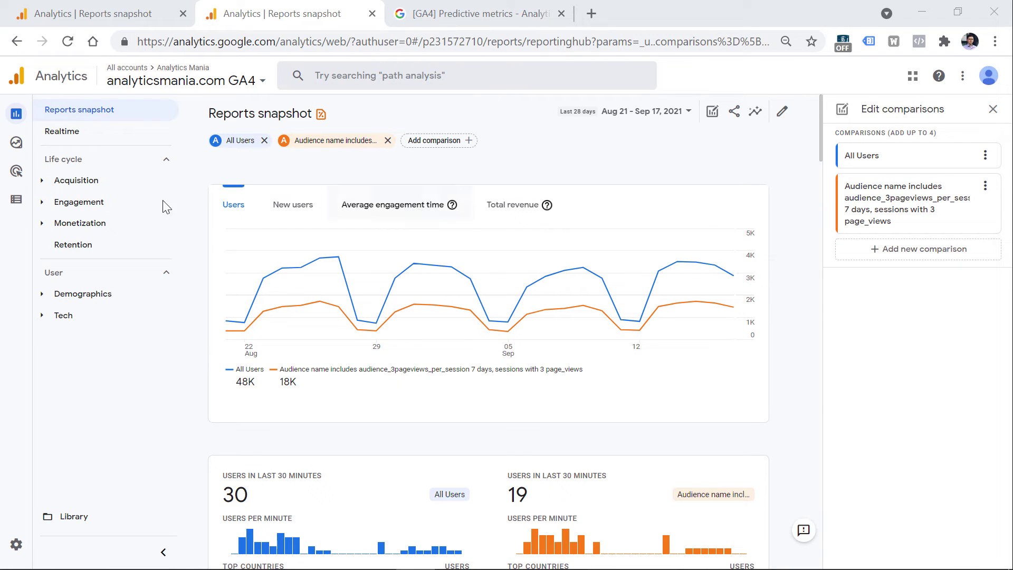
- Open the Explorations section of the analyticsmania.com GA4 property
mouse_move(19, 144)
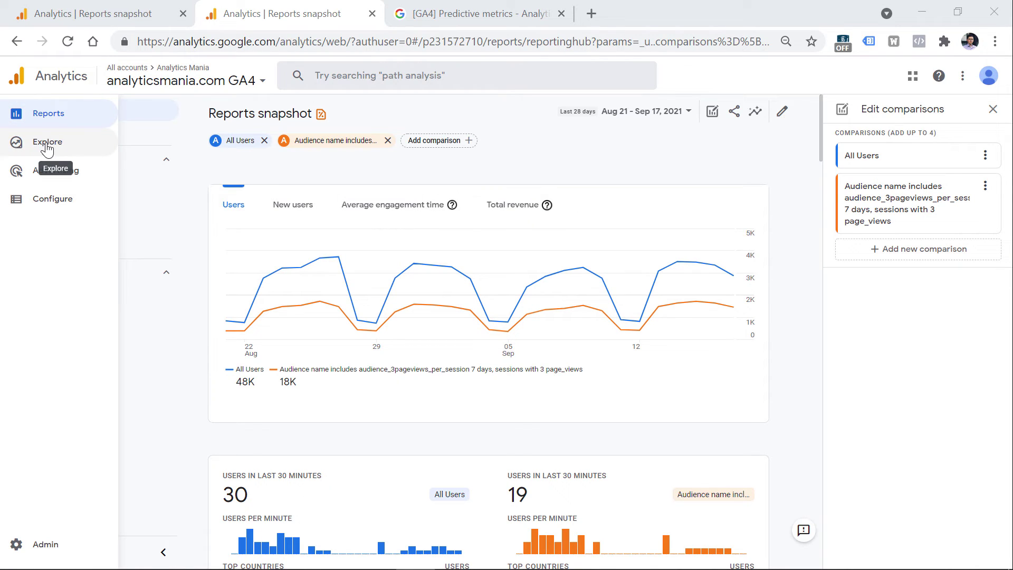
click(47, 149)
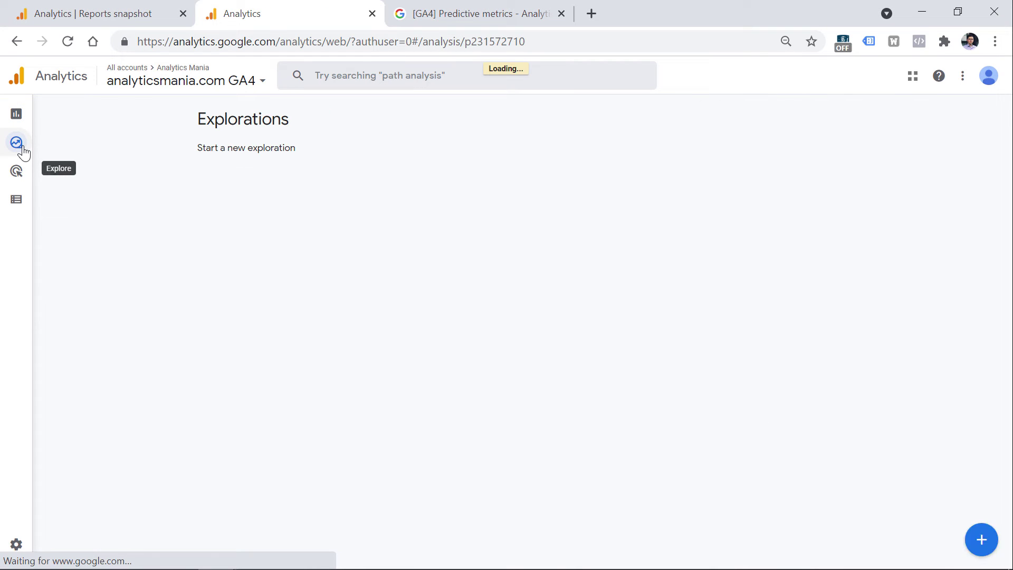
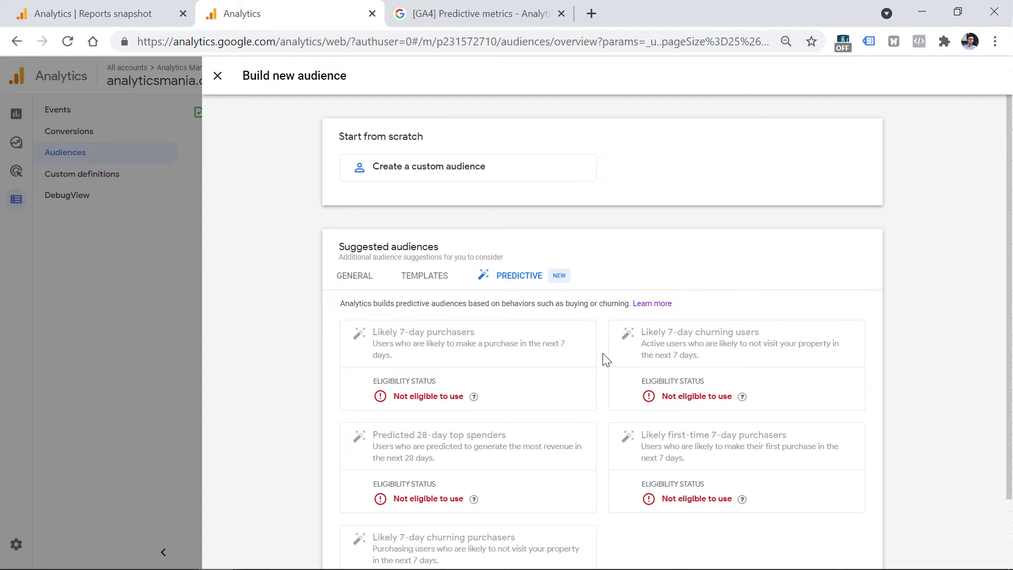
- Read the [GA4] Predictive metrics help article, examining the metric definitions and the prerequisites for returning users and the 28-day period
click(475, 7)
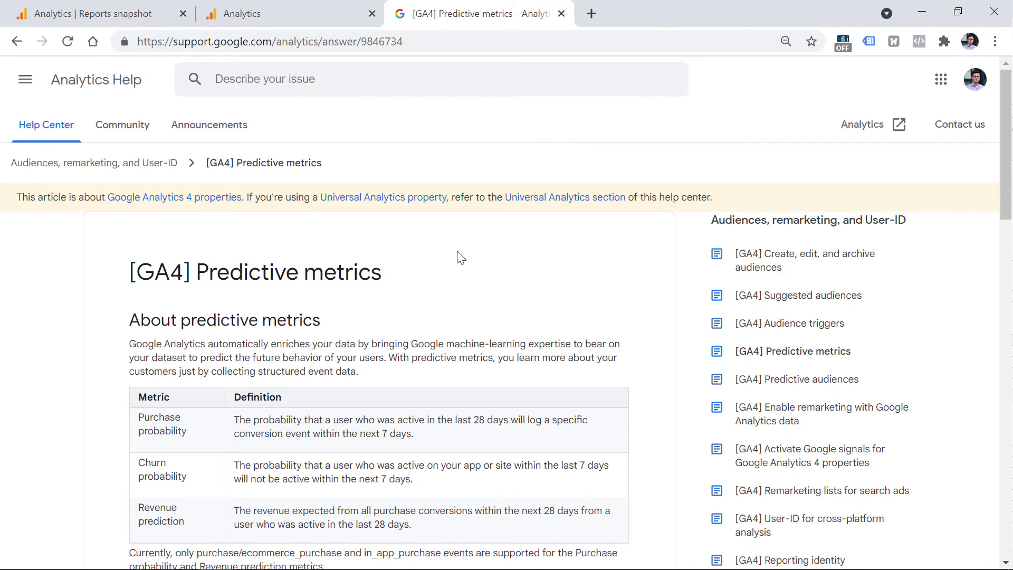
scroll(435, 272, down, 5)
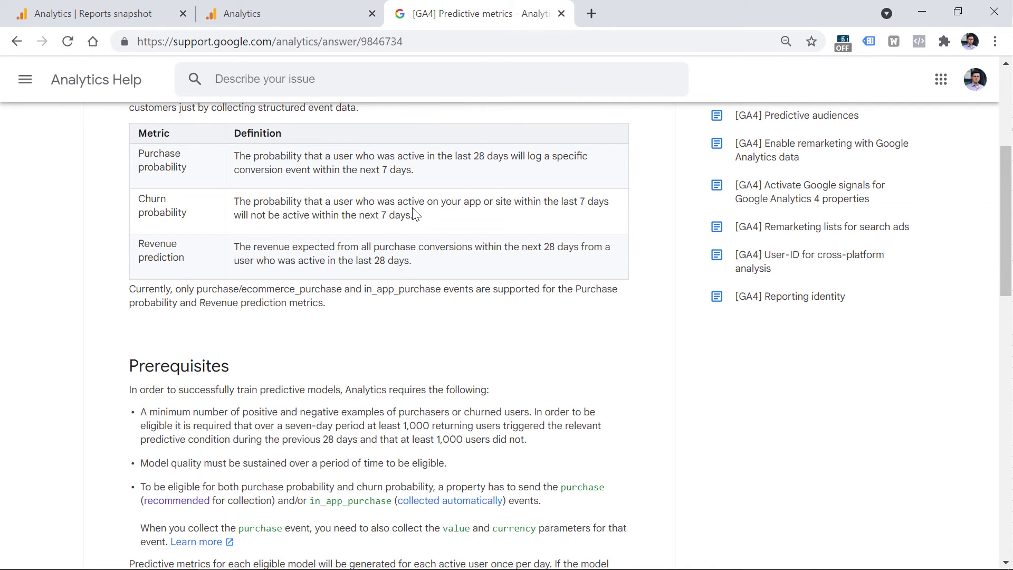
scroll(369, 221, down, 5)
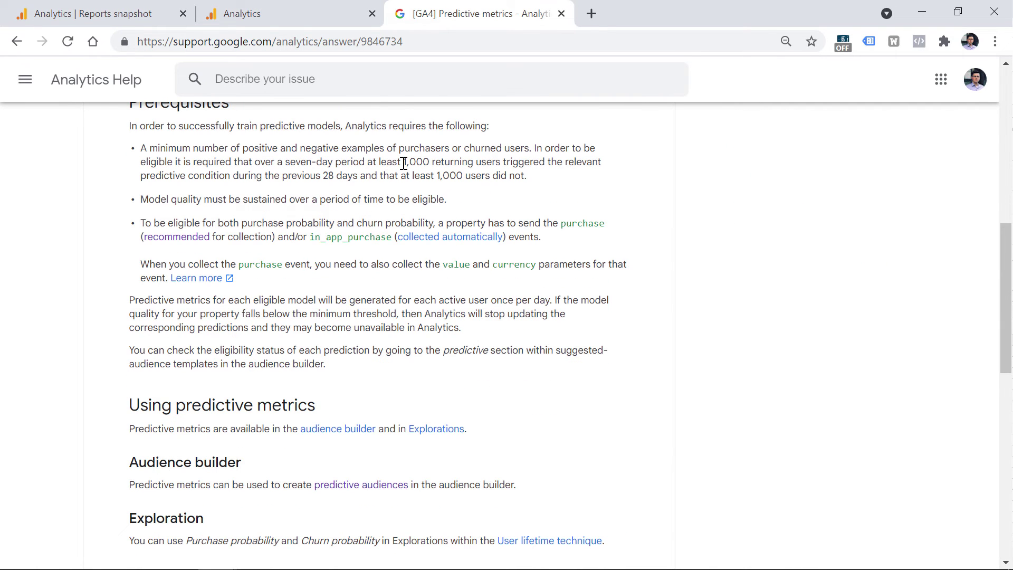
drag(403, 163, 498, 166)
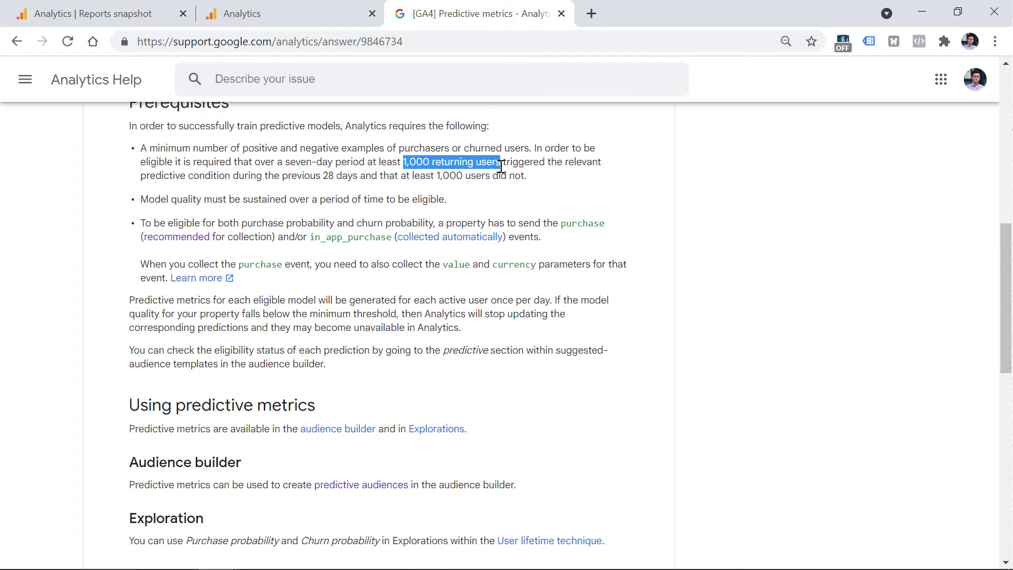
click(501, 167)
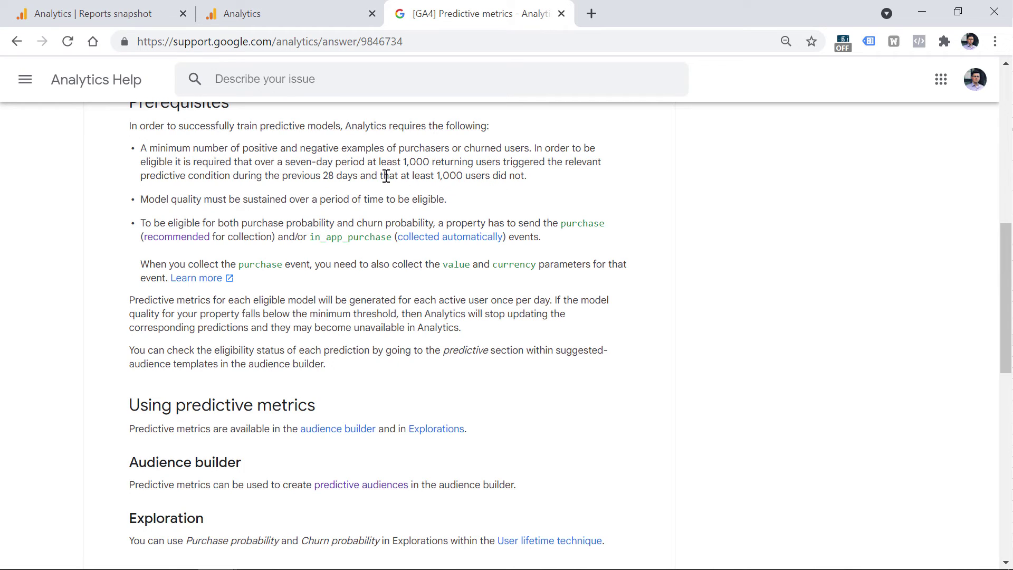
drag(323, 175, 334, 183)
click(535, 167)
key(Home)
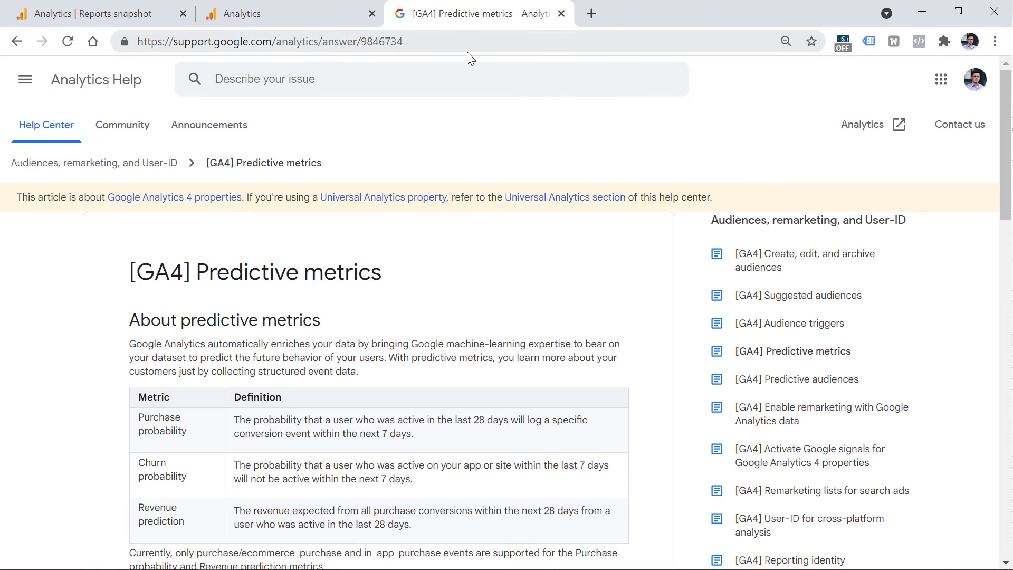
scroll(473, 81, down, 10)
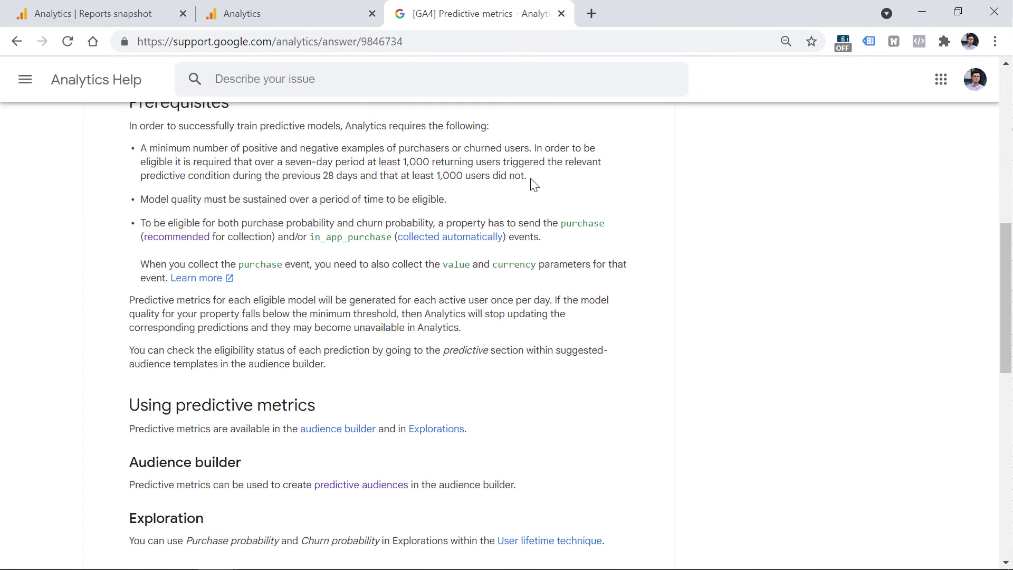
scroll(319, 280, up, 5)
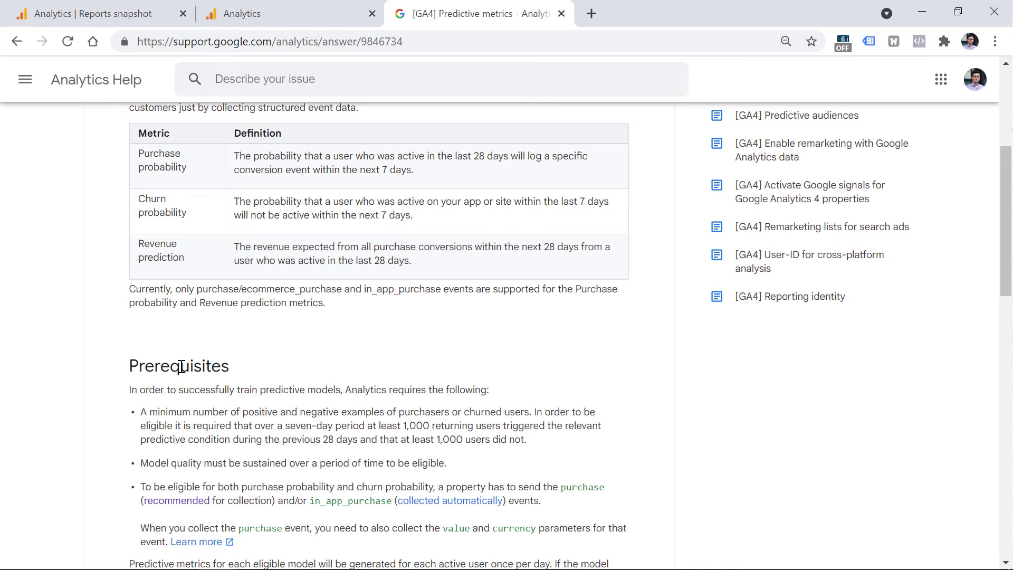
- Start a new Google Ads link from the admin settings of the Analytics Mania demo property in Google Analytics
key(ctrl+shift+Tab)
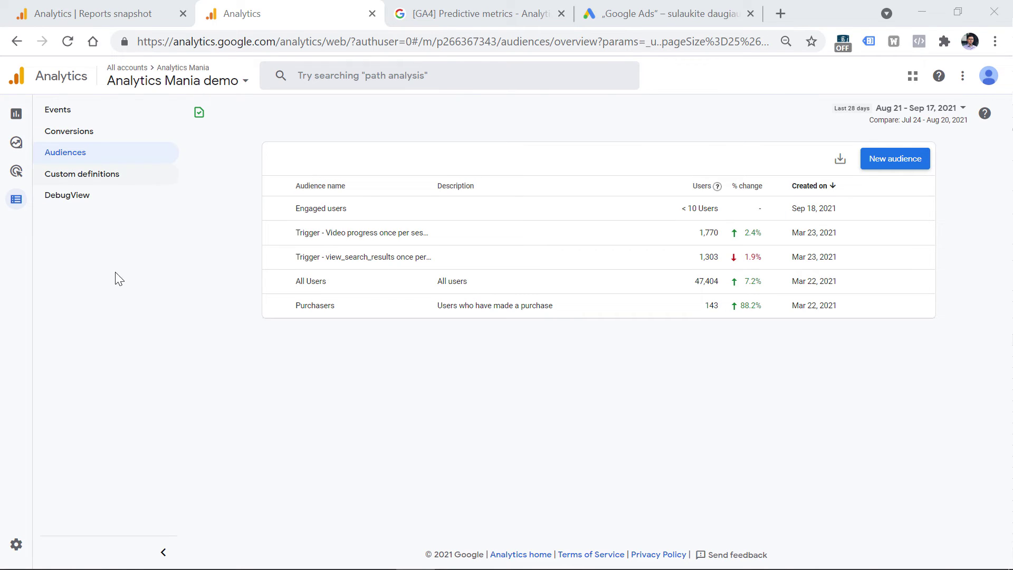
mouse_move(22, 532)
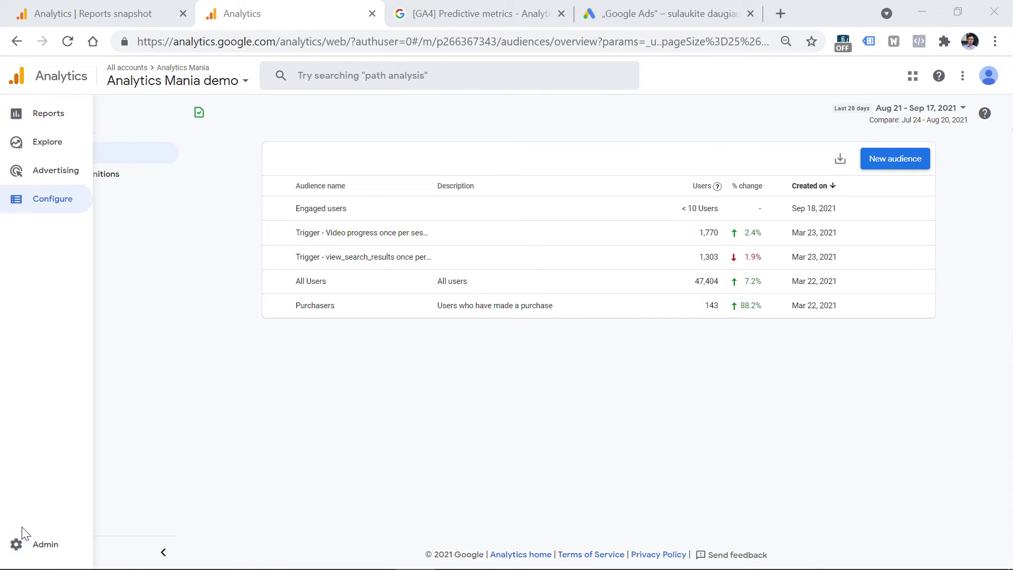
click(44, 547)
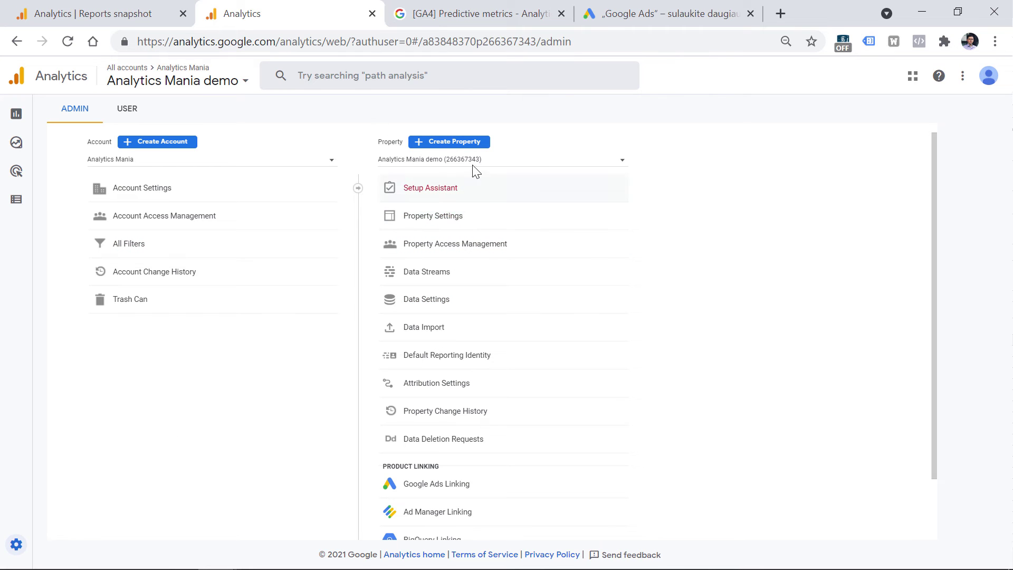
click(431, 489)
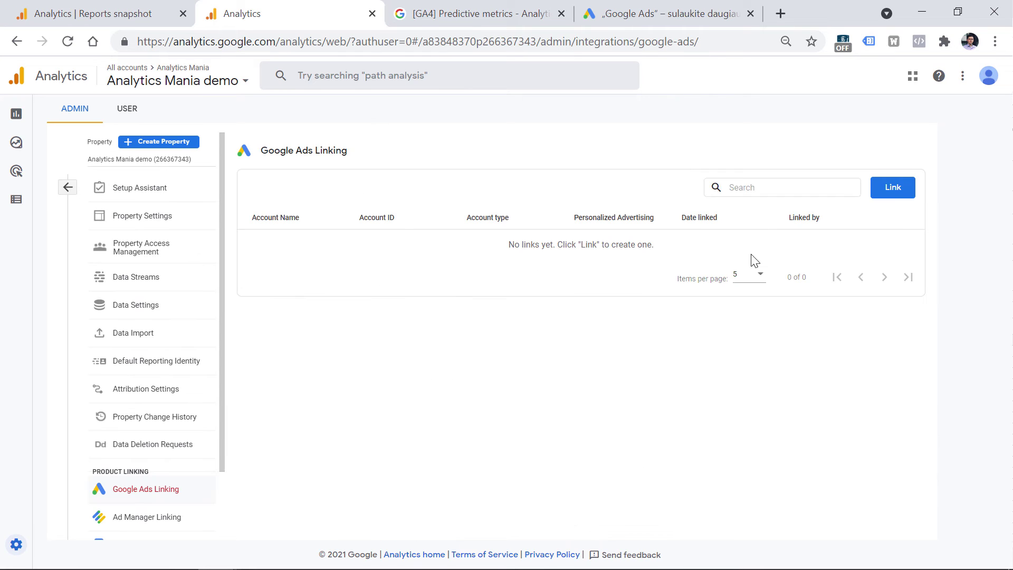
click(899, 199)
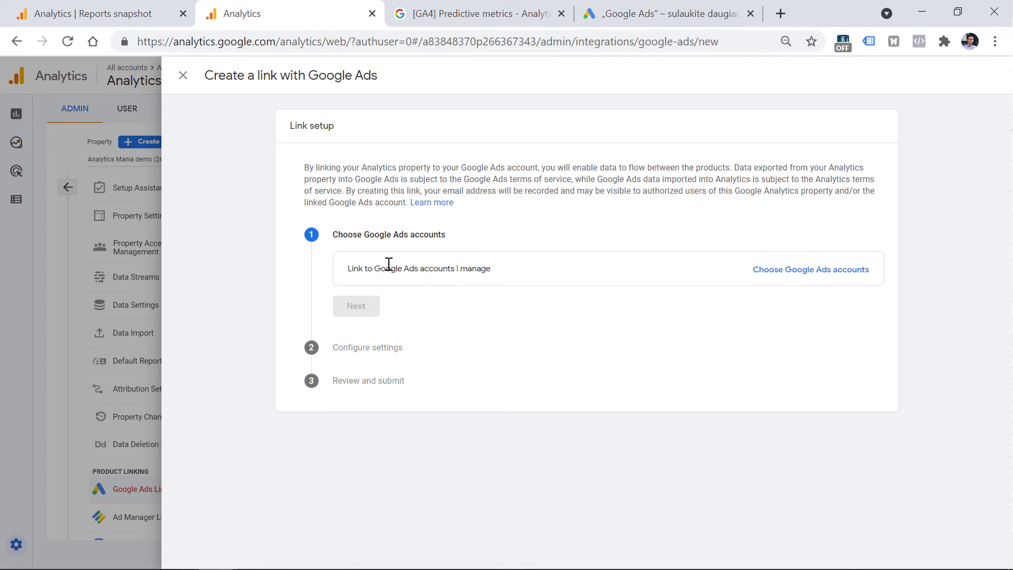
- Choose the managed Google Ads account for the link and proceed to its review with personalized advertising enabled
click(811, 278)
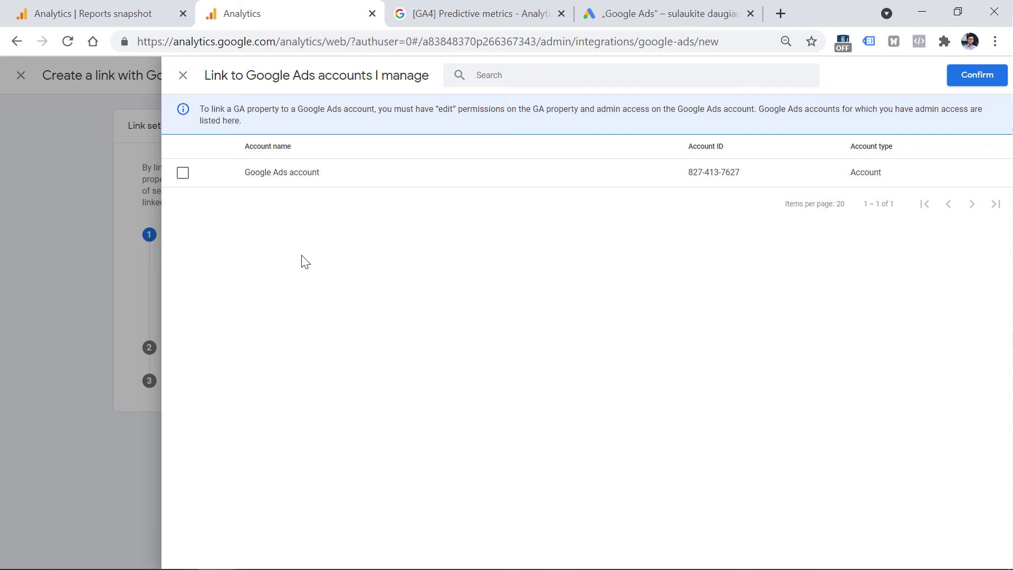
click(182, 174)
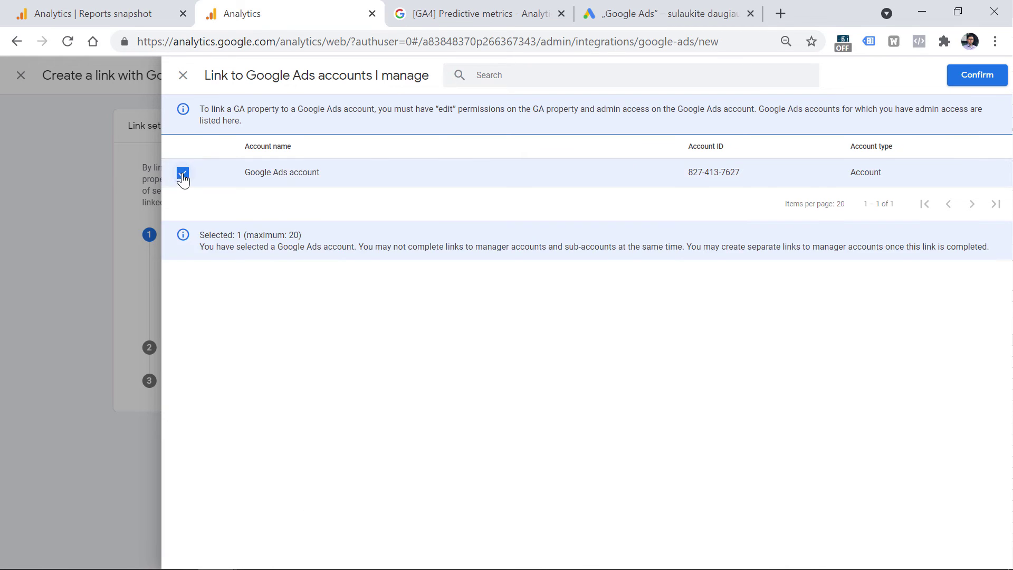
click(979, 77)
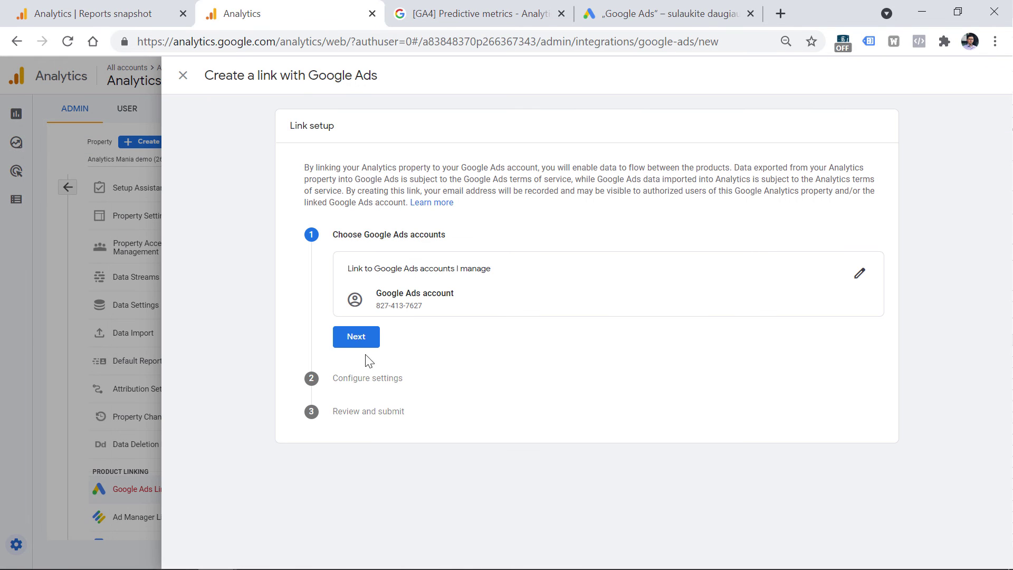
click(363, 338)
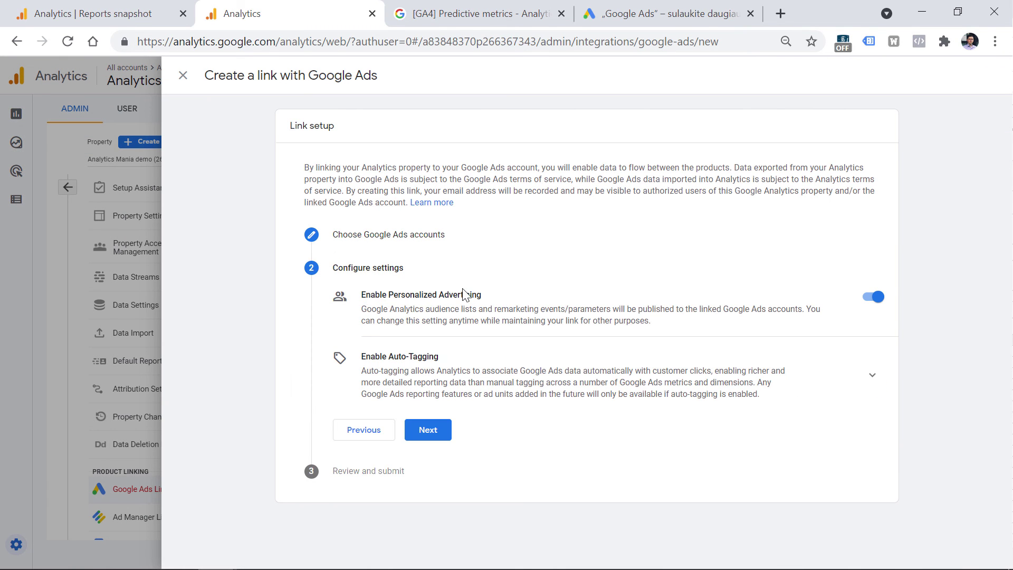
click(429, 431)
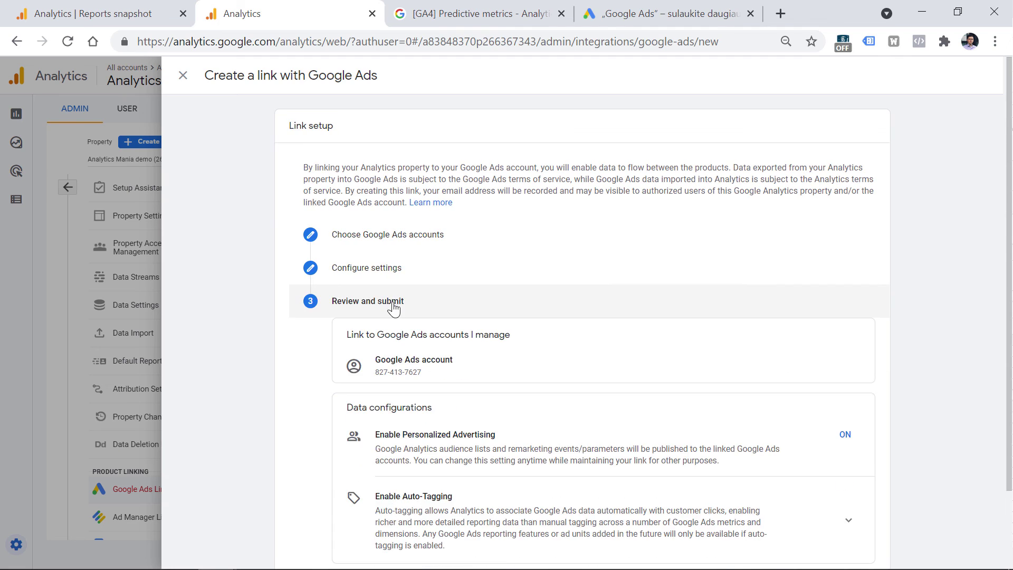
click(432, 502)
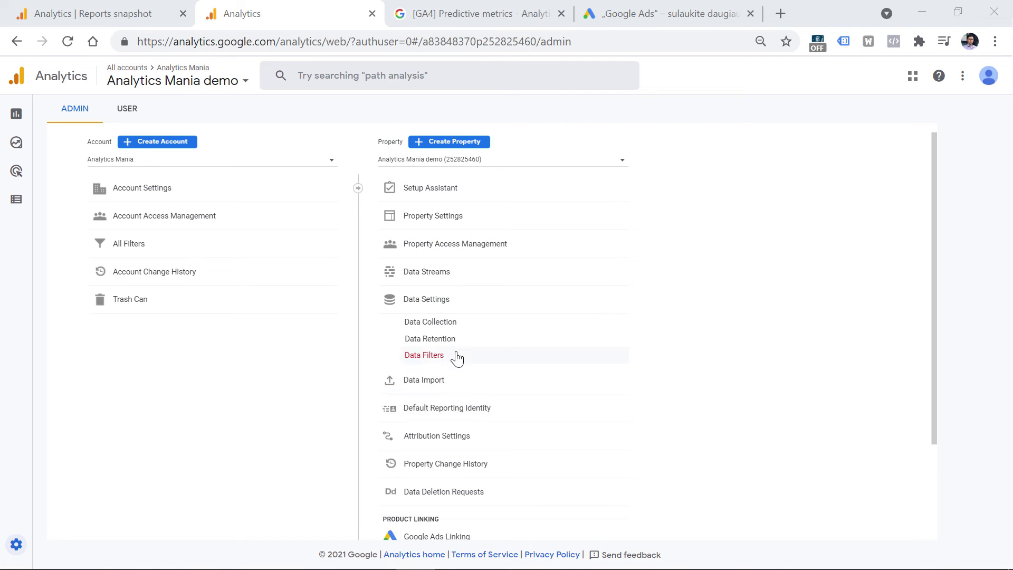
- Activate Google signals data collection in the demo property's data collection settings
click(401, 304)
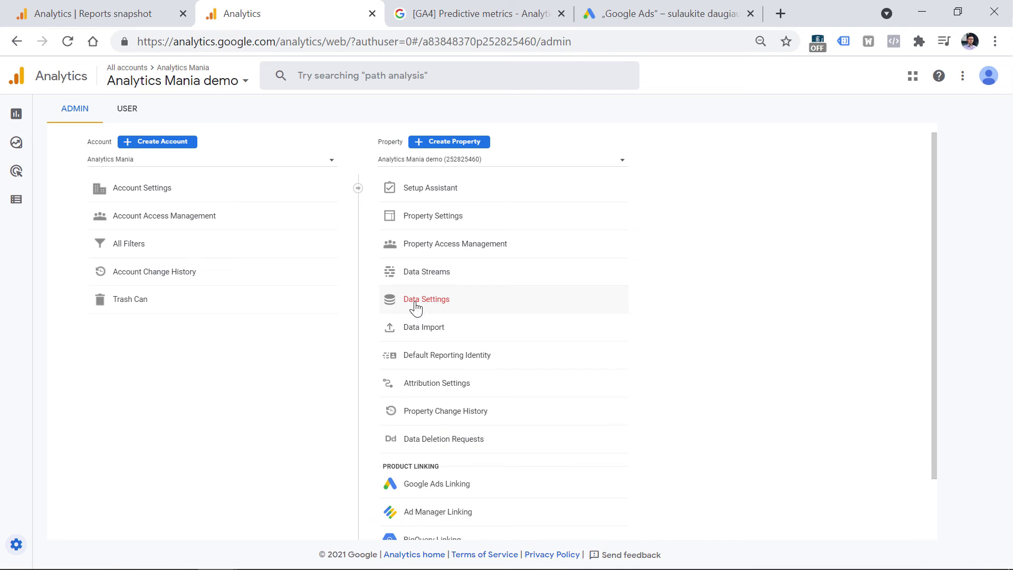
click(433, 306)
click(428, 323)
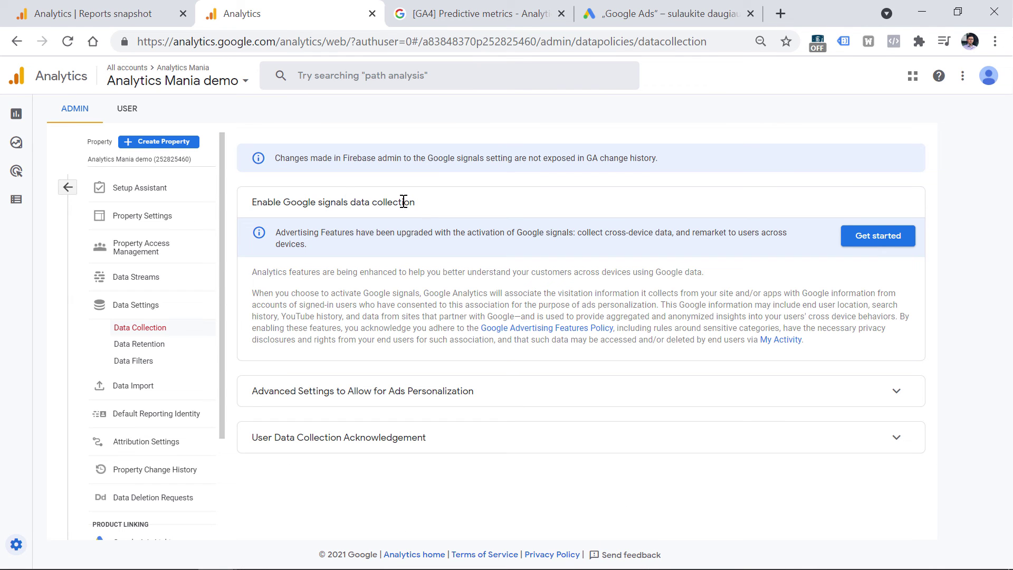
click(879, 243)
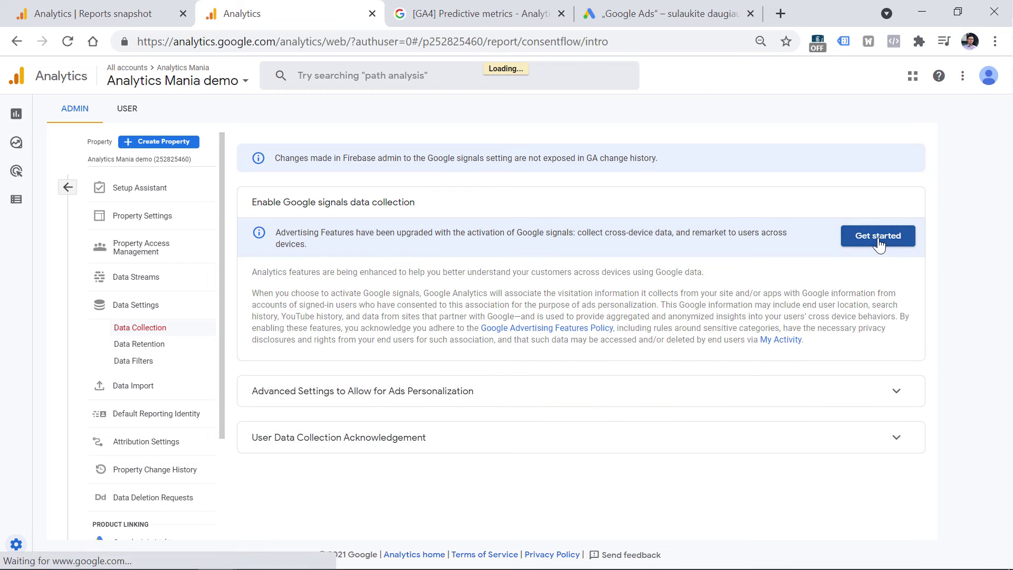
click(431, 464)
scroll(402, 436, down, 3)
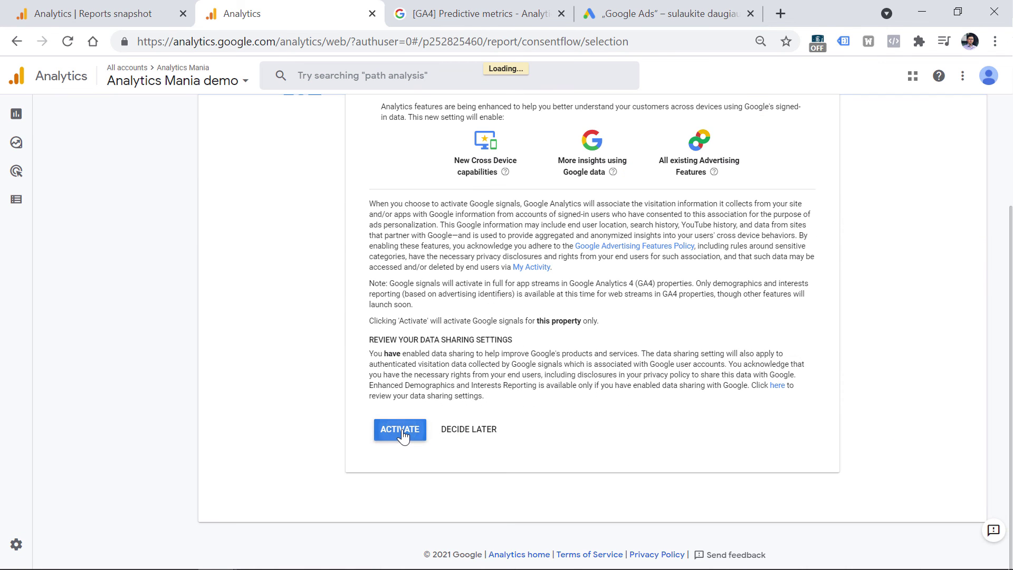
click(401, 431)
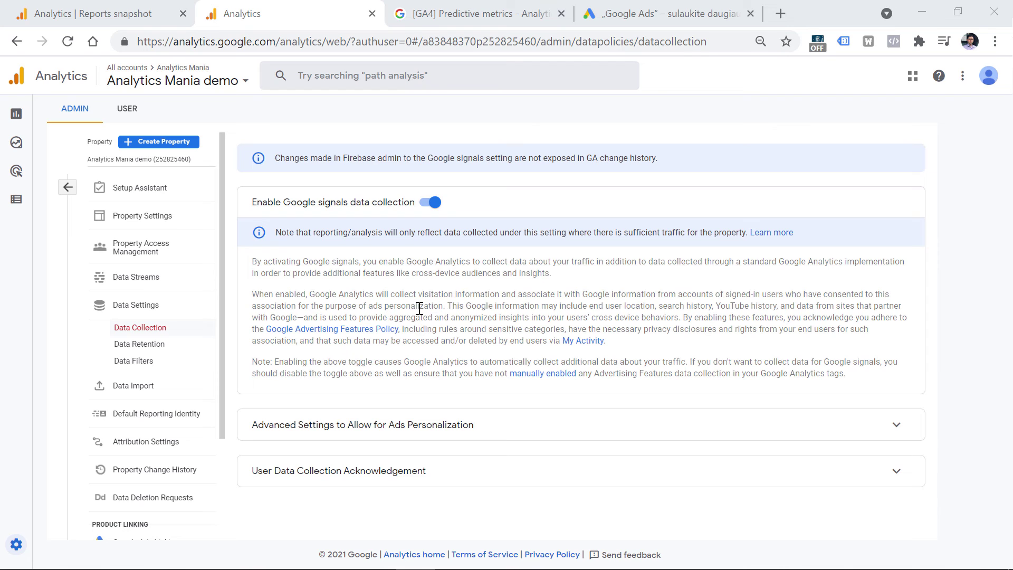
- Accept the User Data Collection Acknowledgement for the property
click(896, 471)
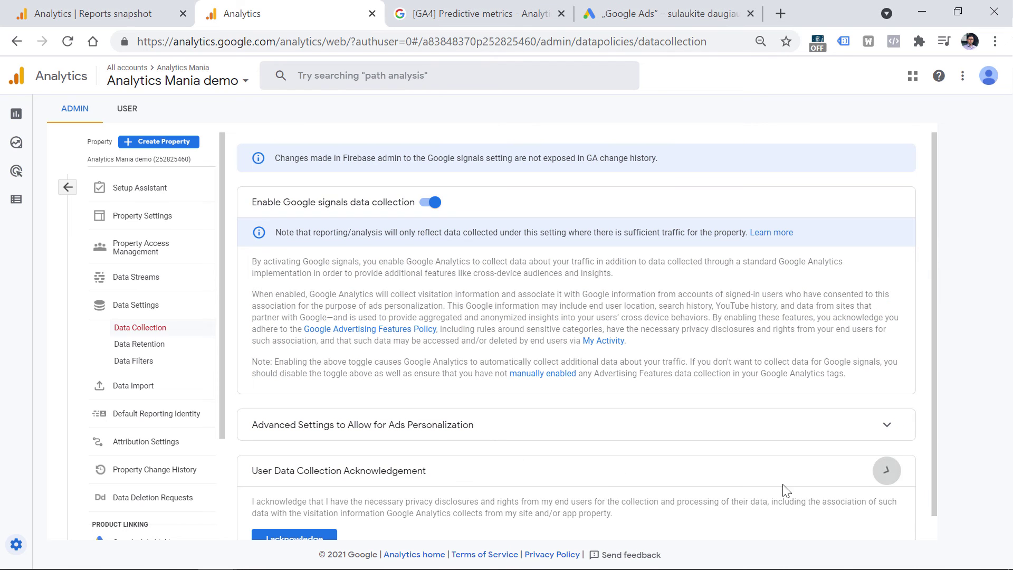
scroll(331, 473, down, 1)
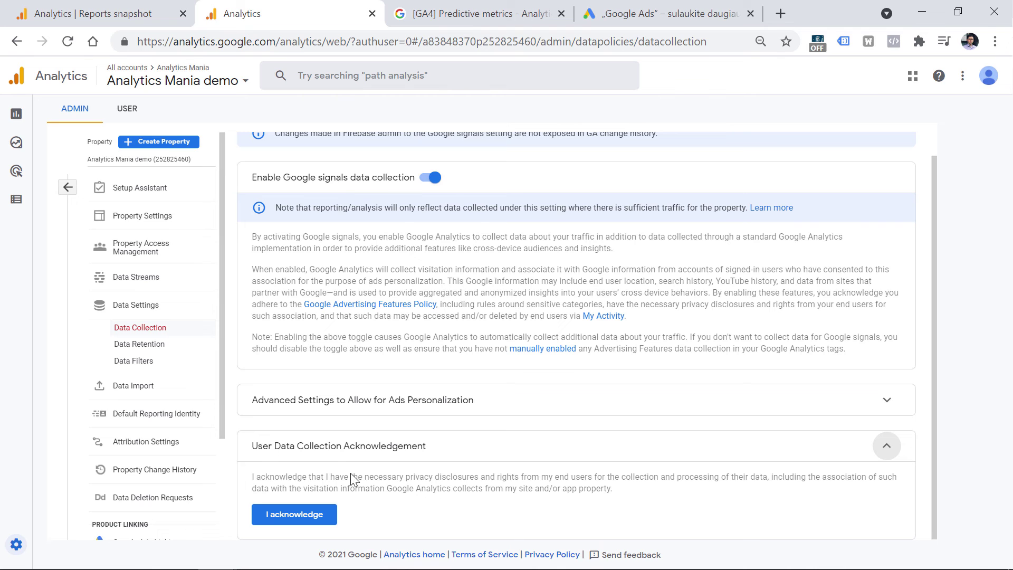
click(292, 520)
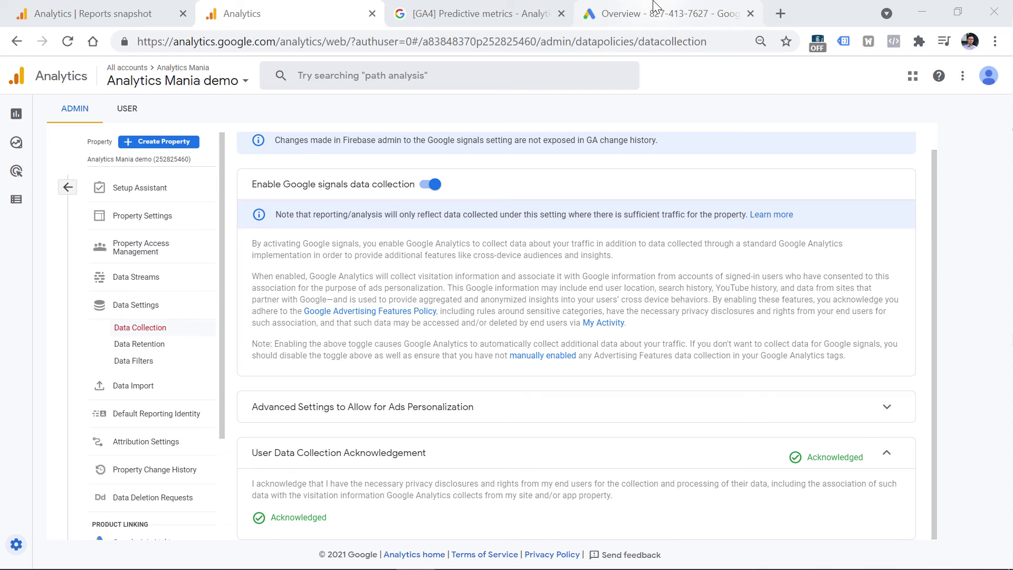
- Switch to Google Ads and open the Audience manager to examine the remarketing audience lists
click(671, 7)
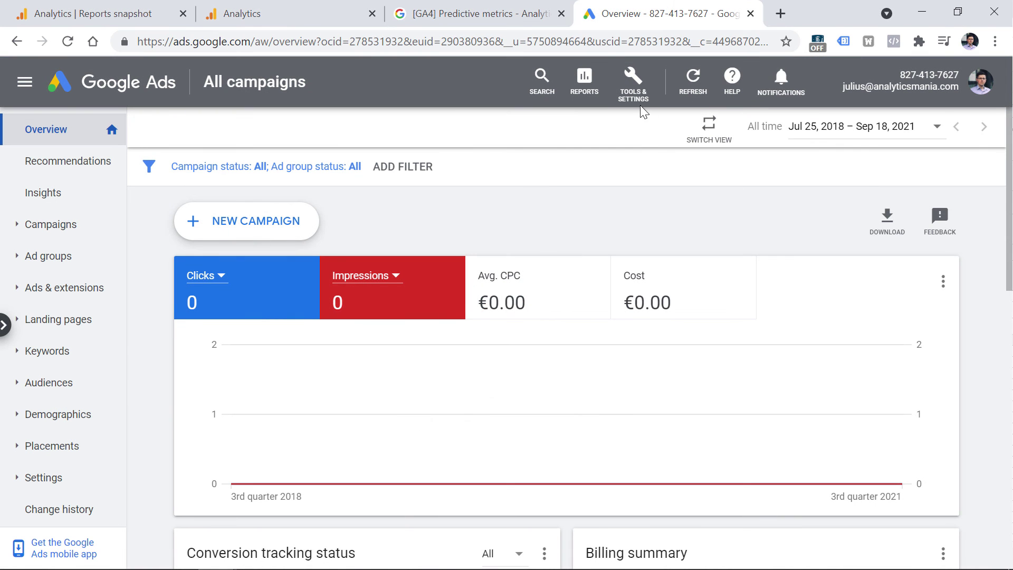
click(631, 94)
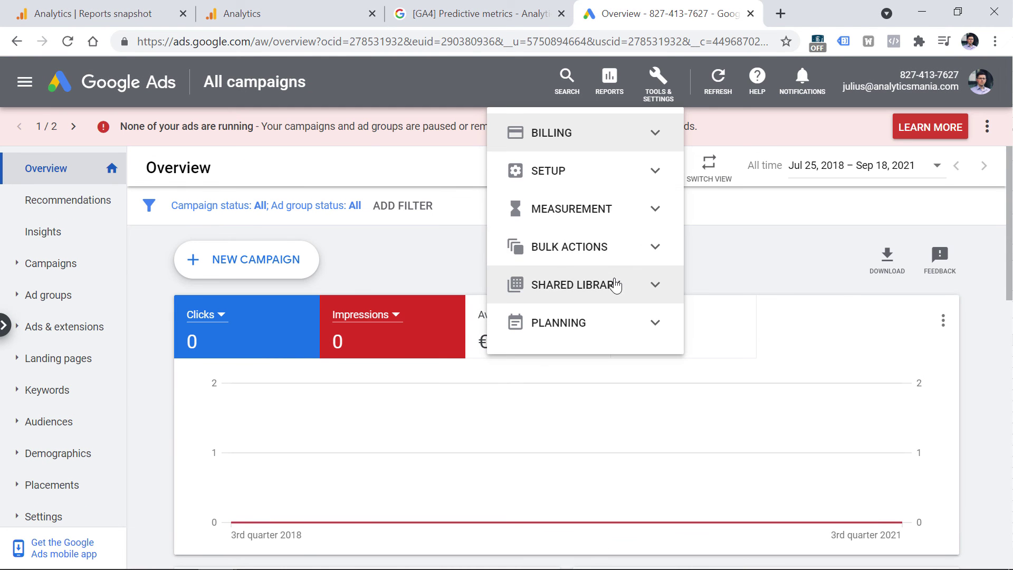
click(650, 285)
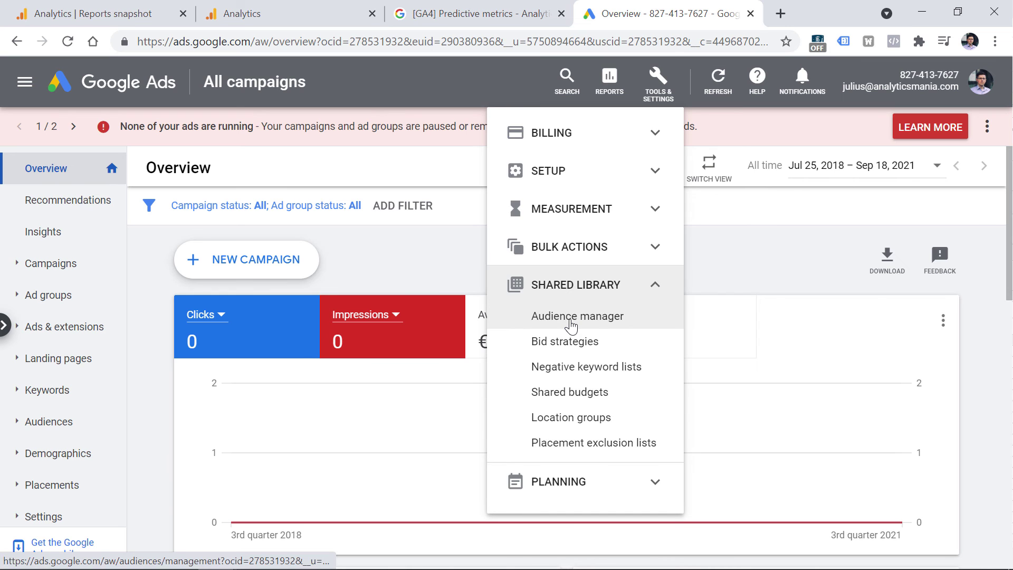
key(ctrl+minus)
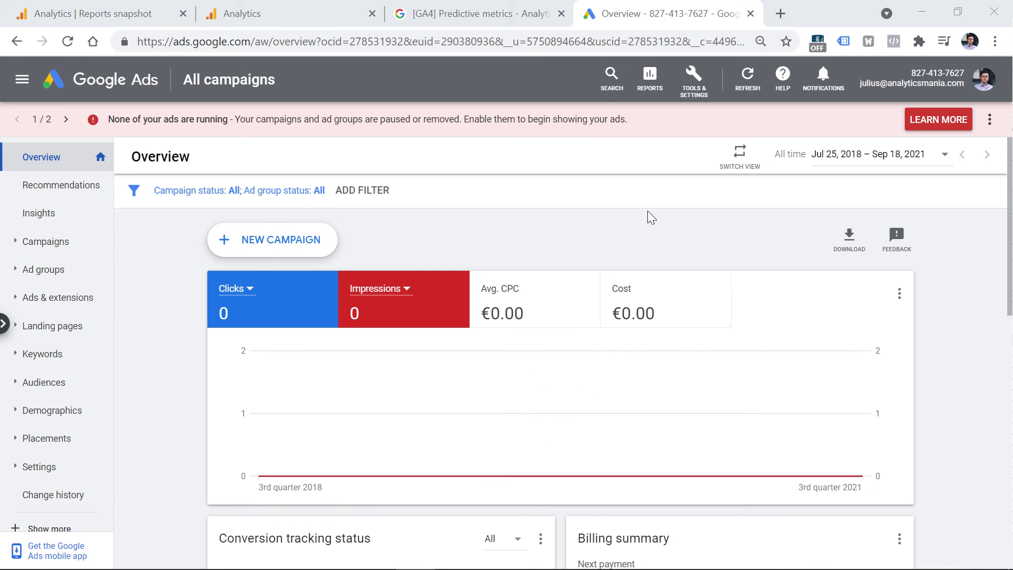
click(694, 80)
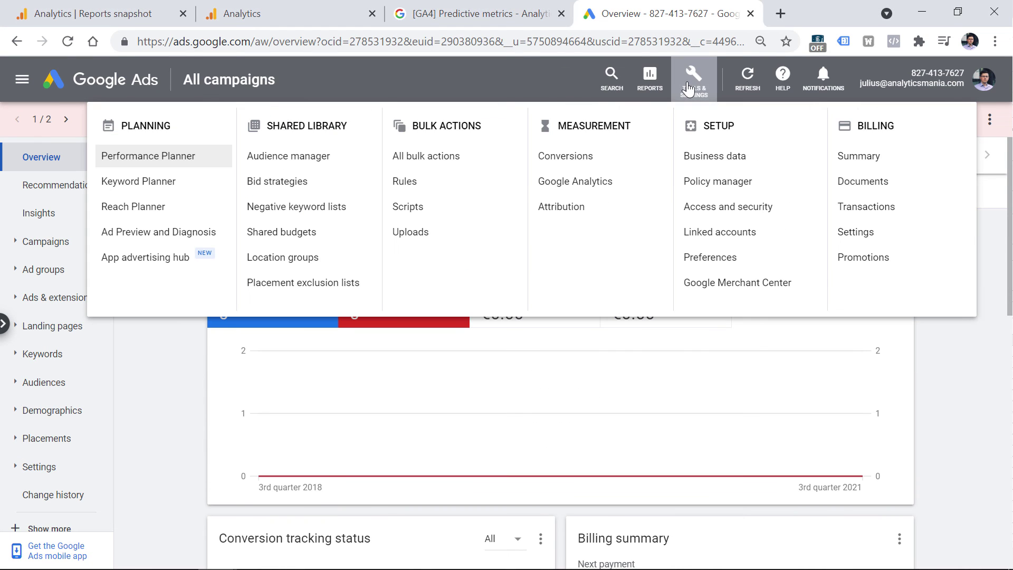
click(291, 159)
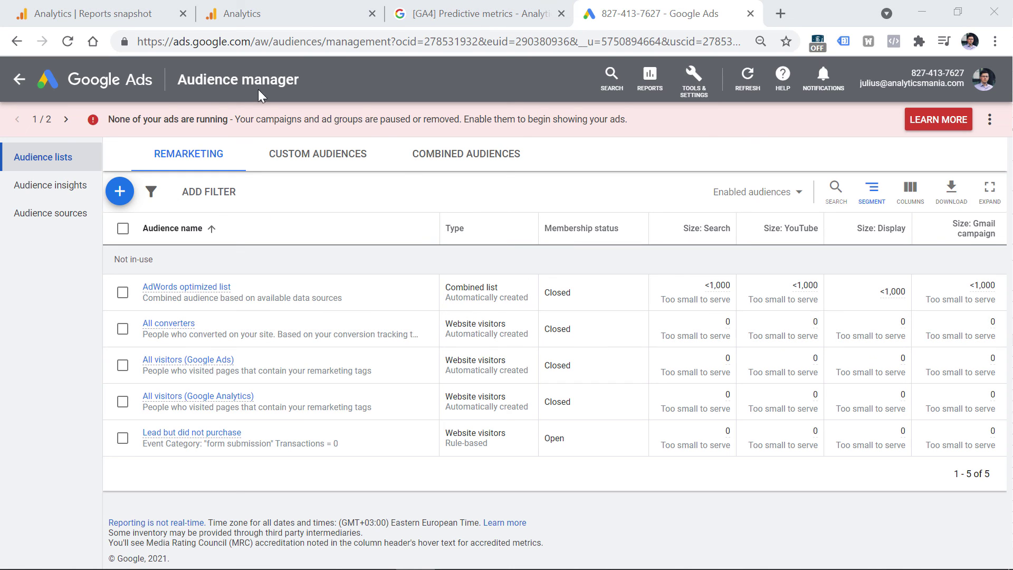
- Create a new Search campaign with website visits as the way to reach the goal, and continue to its campaign settings
click(19, 80)
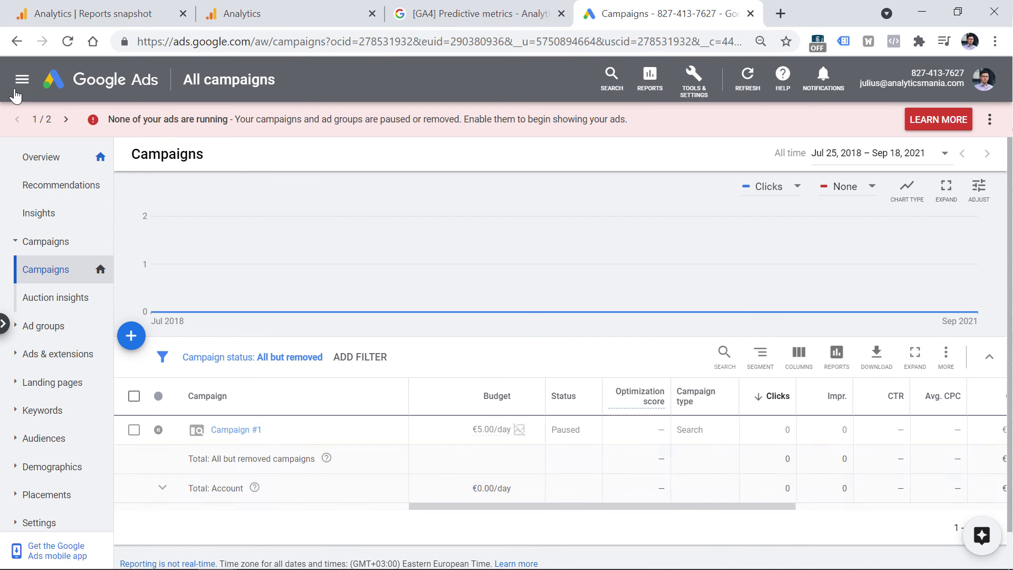
click(130, 338)
click(214, 390)
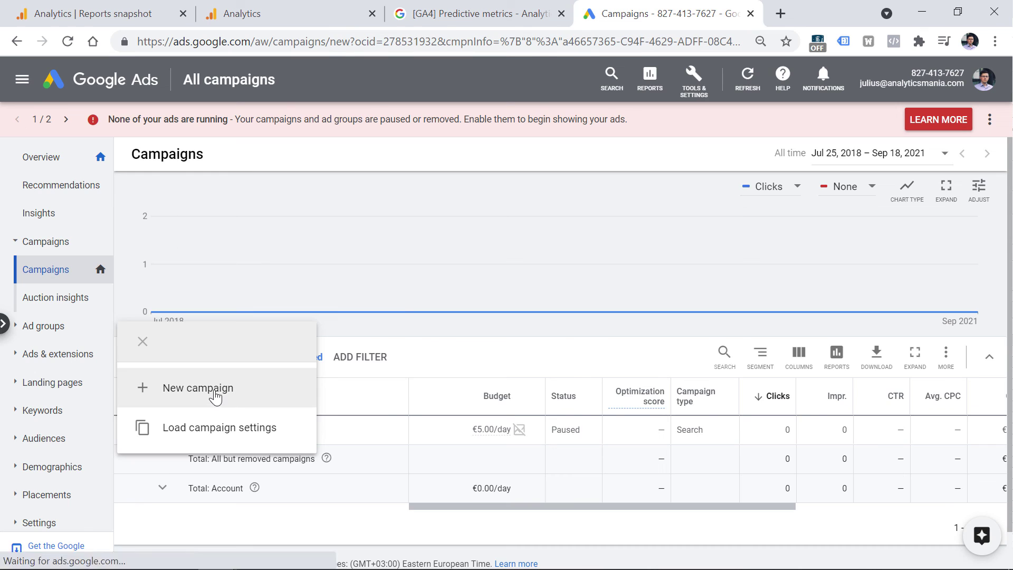
click(235, 289)
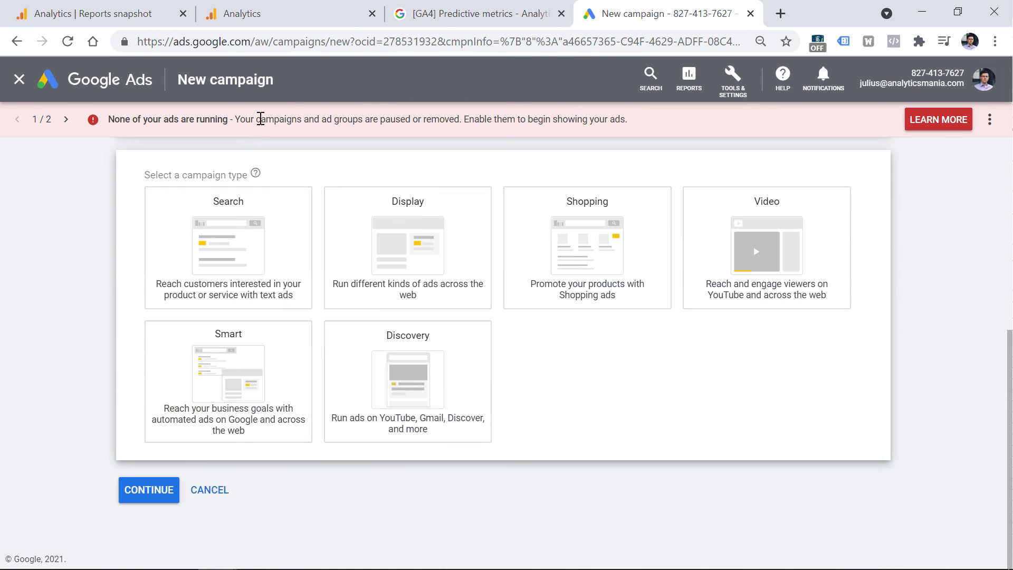
click(228, 244)
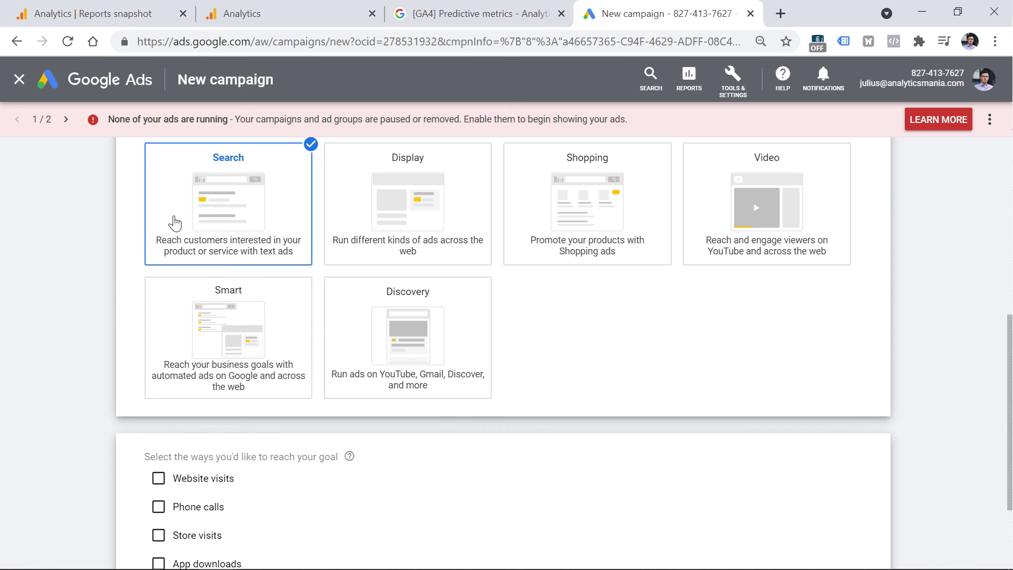
scroll(175, 223, down, 3)
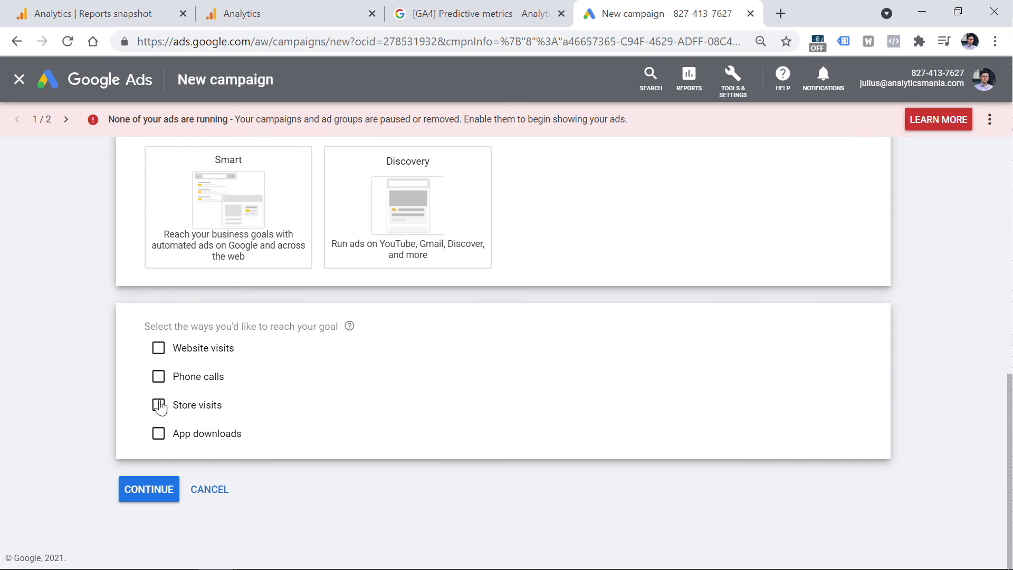
click(159, 349)
click(156, 534)
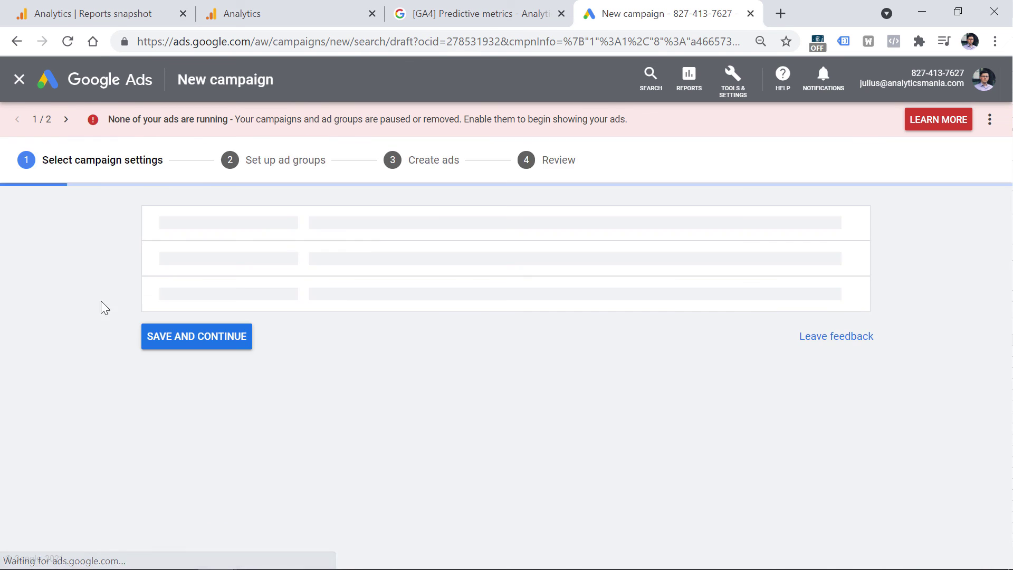
- Search the campaign's audiences for "lead" and add the website visitors audience "Lead but did not purchase"
scroll(53, 287, down, 10)
scroll(254, 406, up, 2)
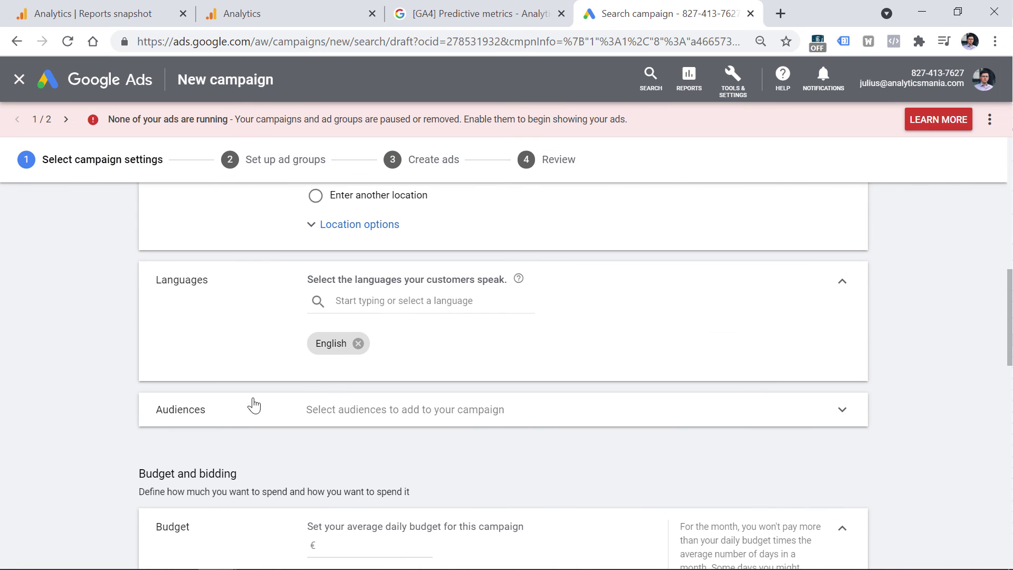
click(193, 425)
scroll(1009, 271, down, 4)
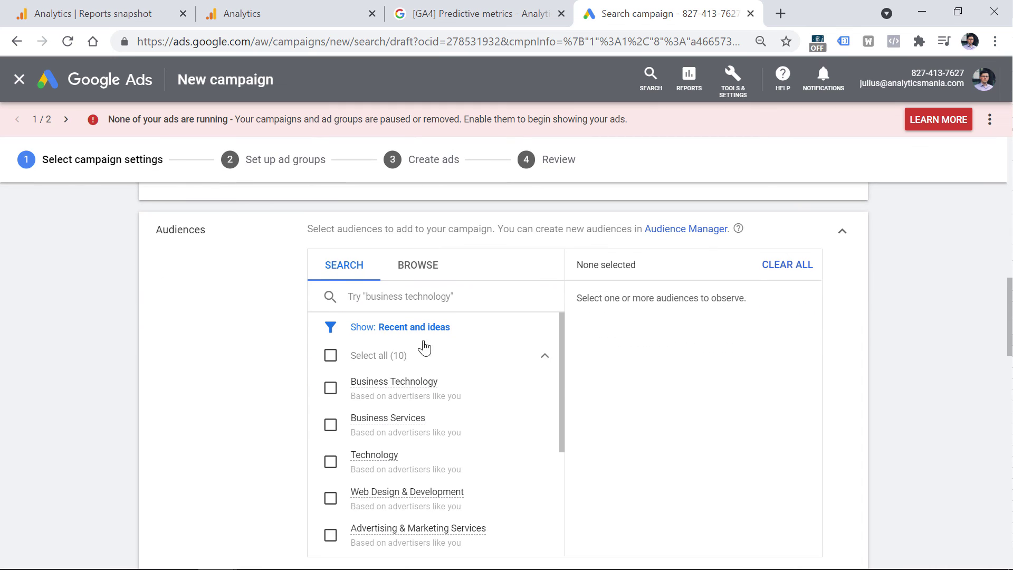
click(372, 299)
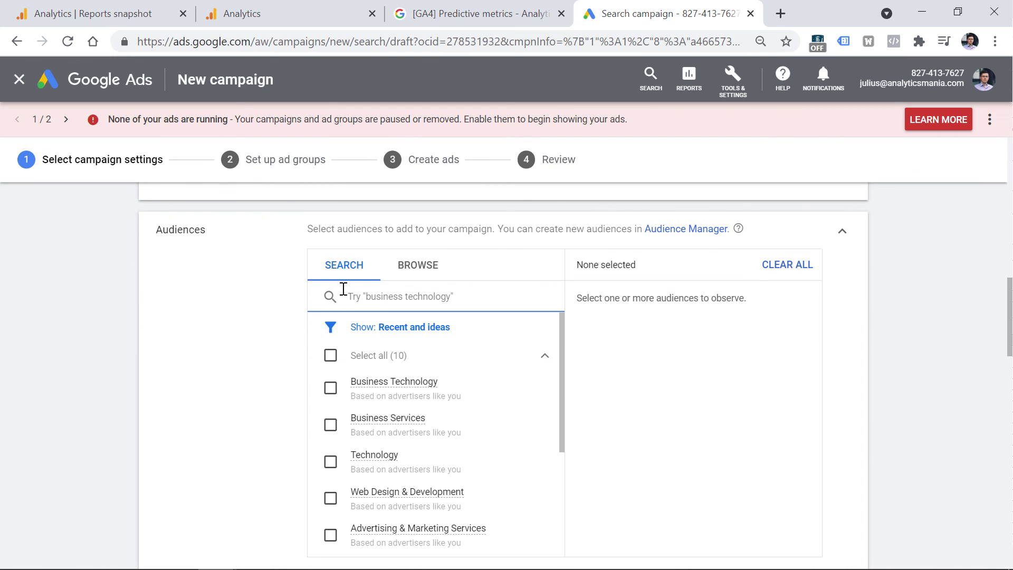
text(lead)
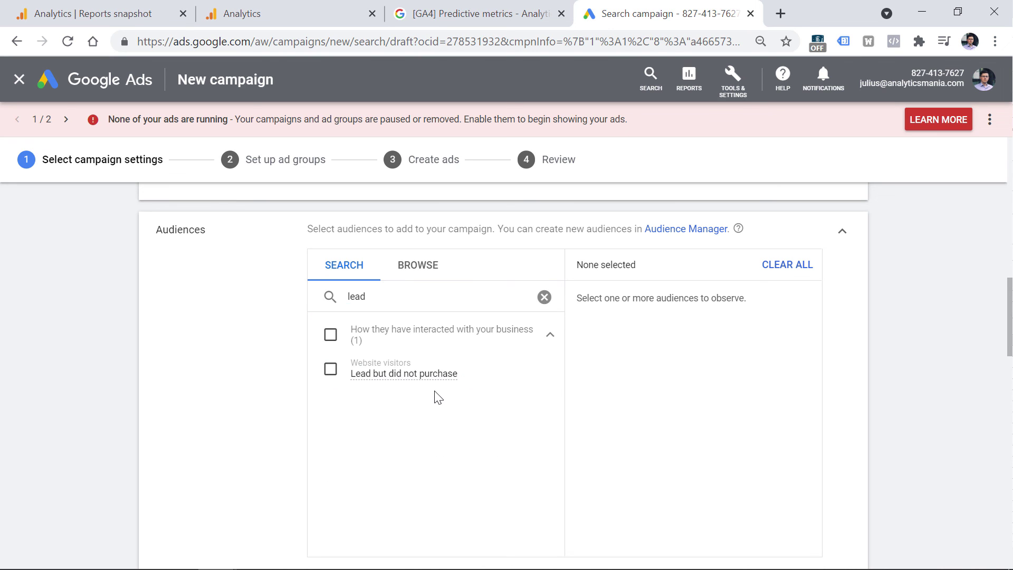
click(330, 369)
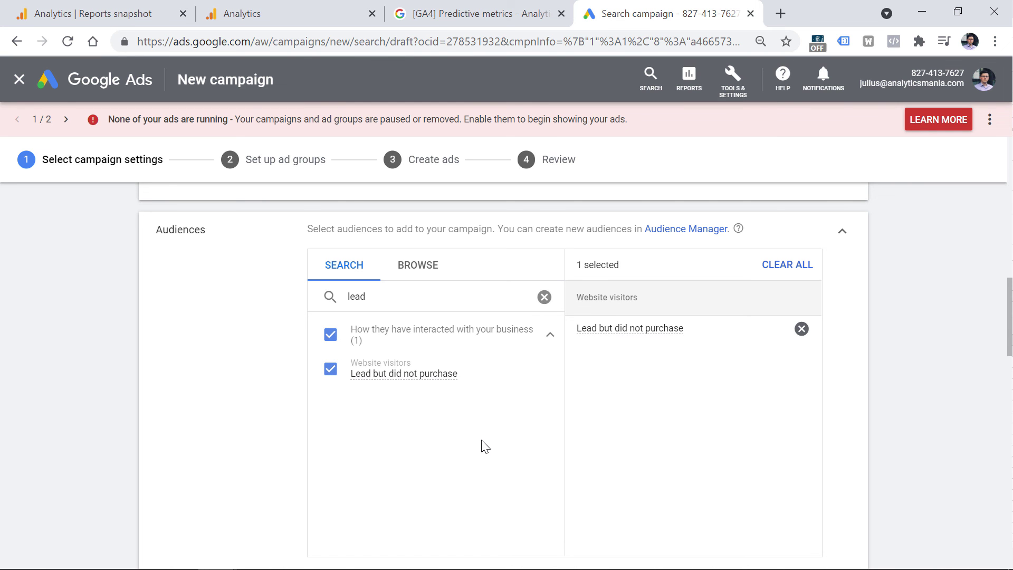